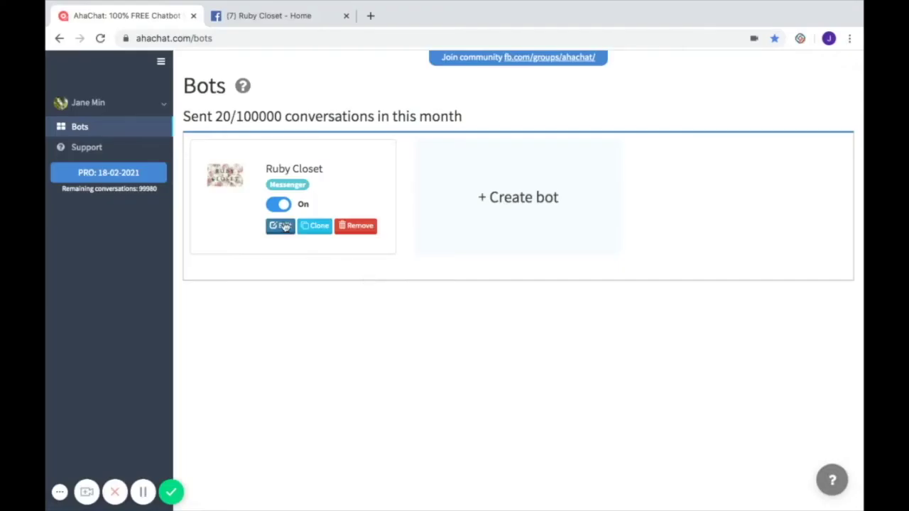
Open the Ruby Closet bot's Automation flows and scroll down to the google sheet flow
click(281, 226)
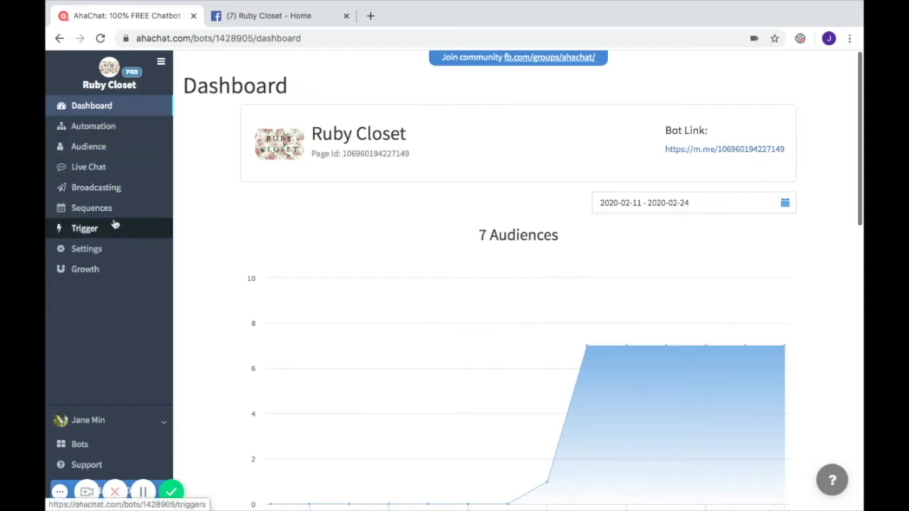
click(116, 129)
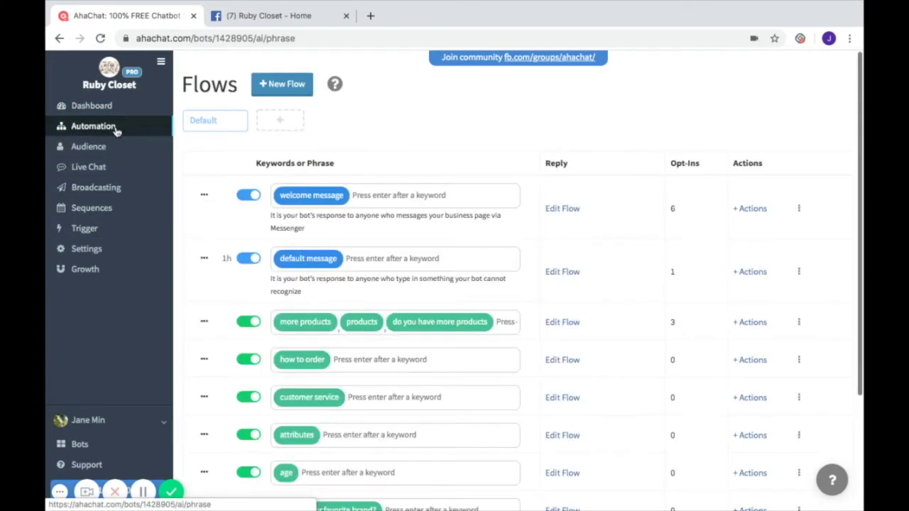
scroll(369, 288, down, 3)
scroll(370, 288, up, 3)
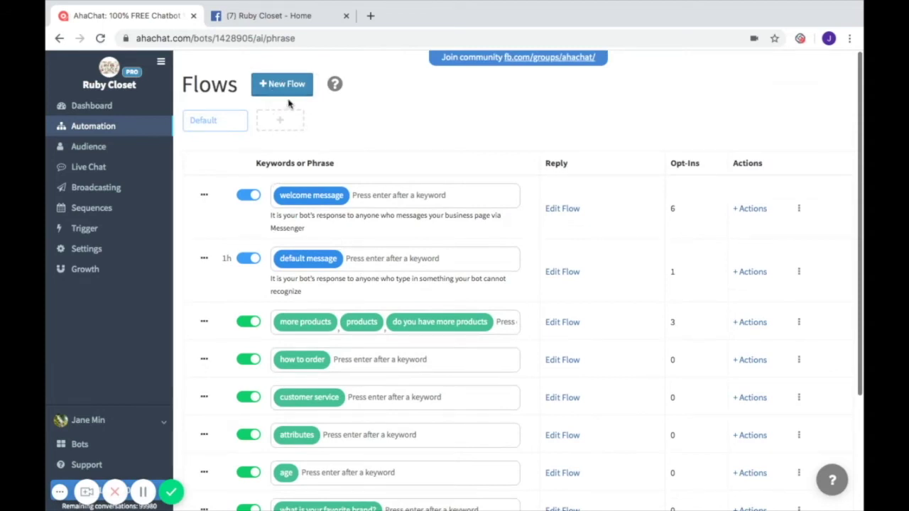
scroll(387, 242, down, 5)
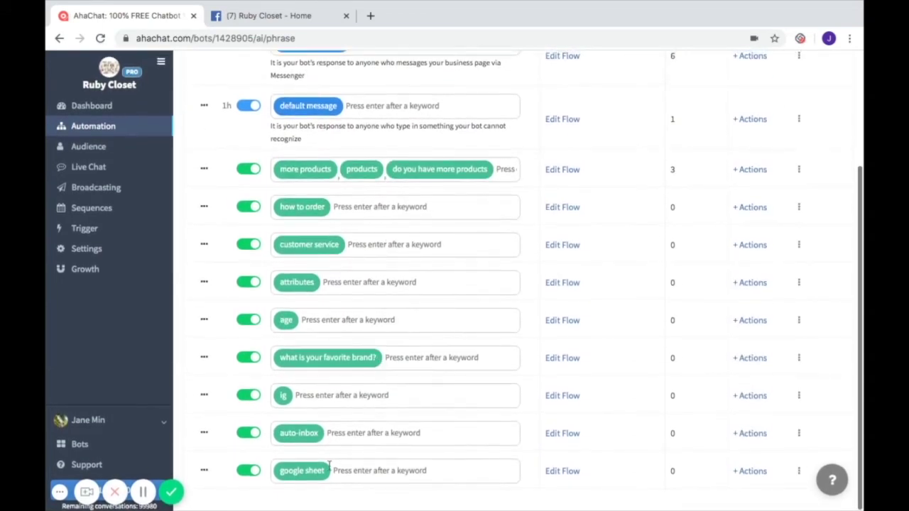
In the google sheet flow editor, add a GOOGLE SHEET block set to CREATE NEW SHEET
click(563, 471)
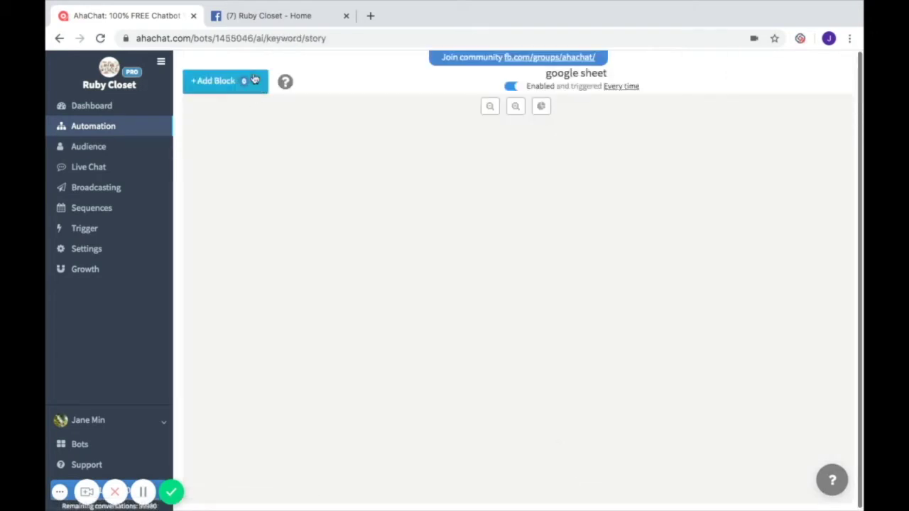
click(228, 82)
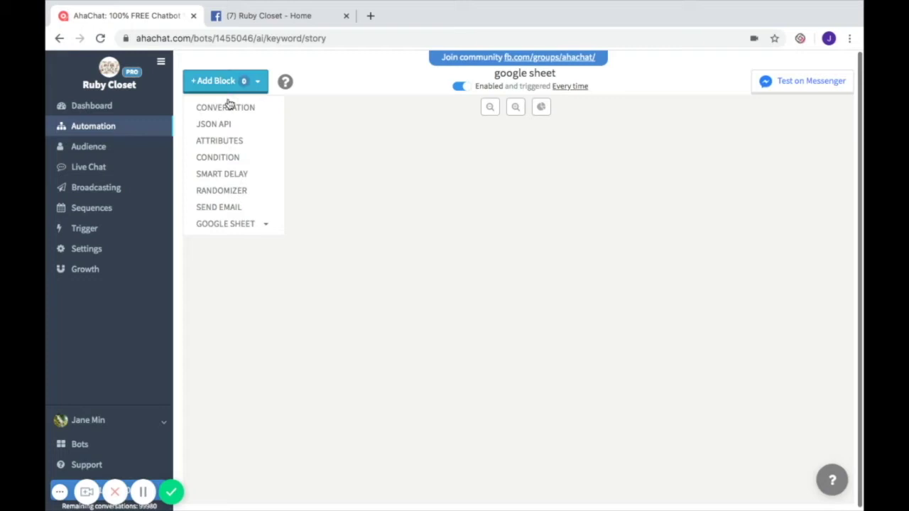
click(231, 228)
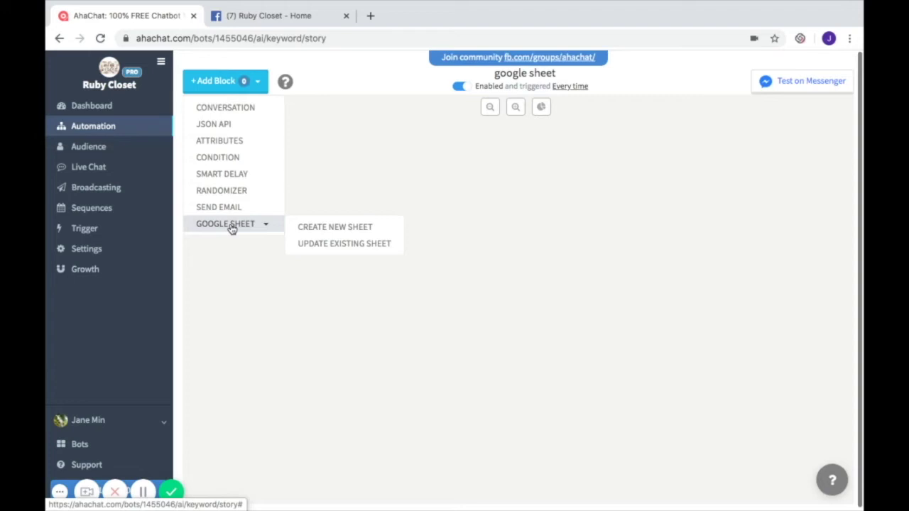
click(314, 231)
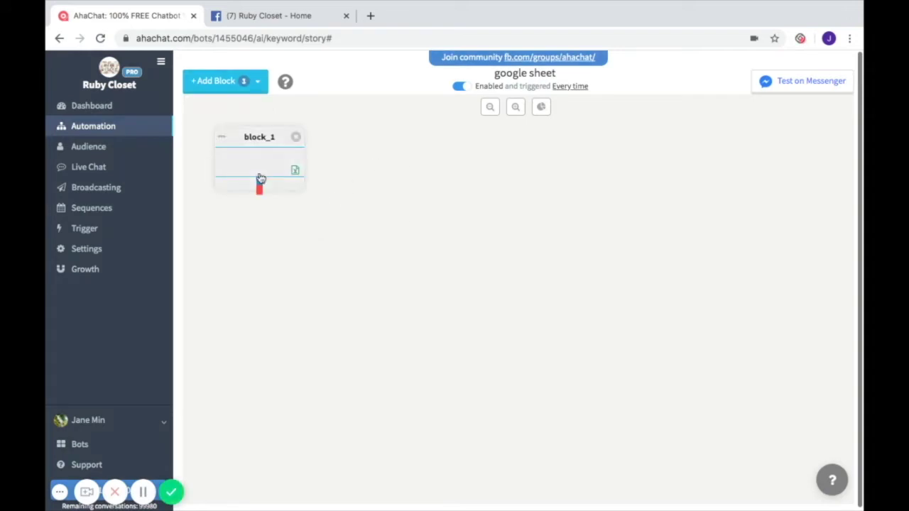
Centre block_1 on the canvas, rename it google_sheet, and start connecting Google Sheets
drag(260, 178, 453, 217)
click(449, 215)
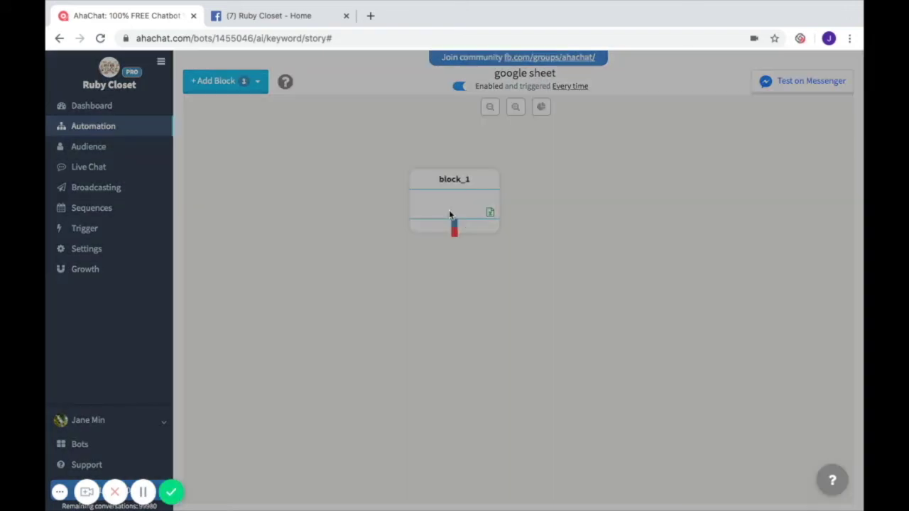
click(434, 91)
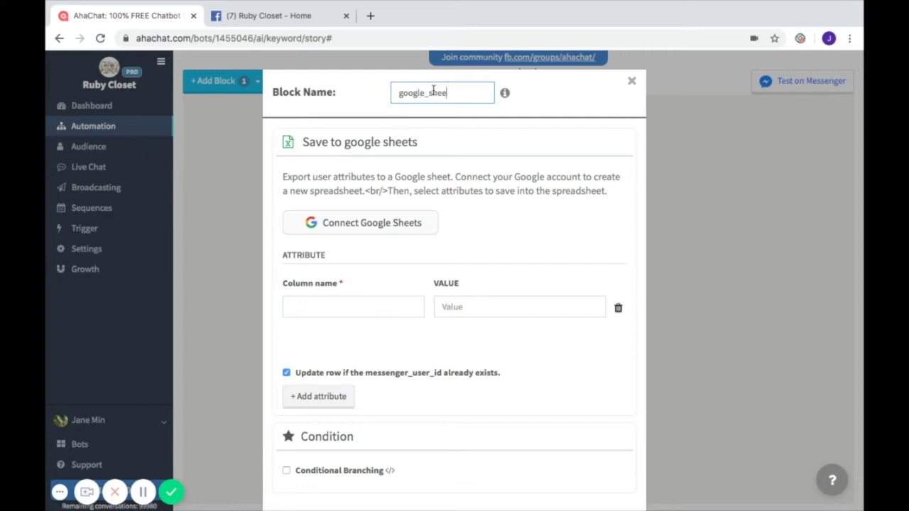
scroll(363, 199, down, 1)
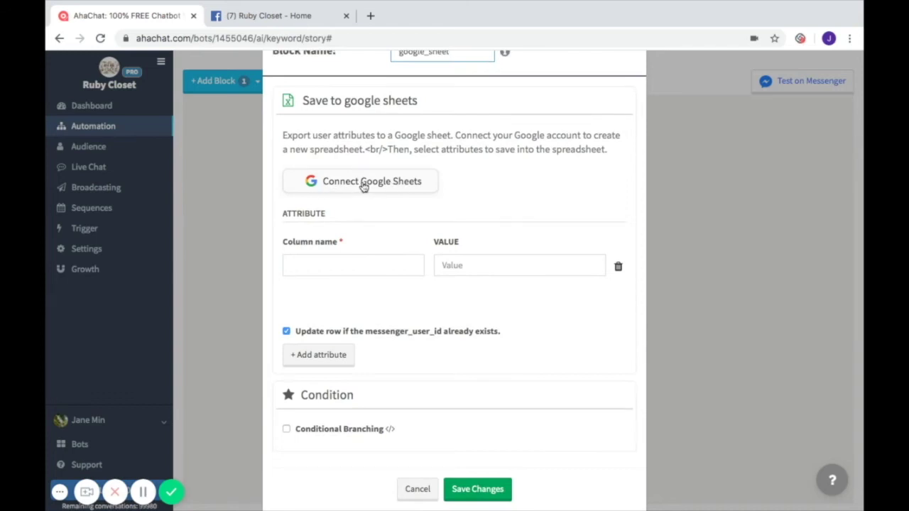
click(364, 186)
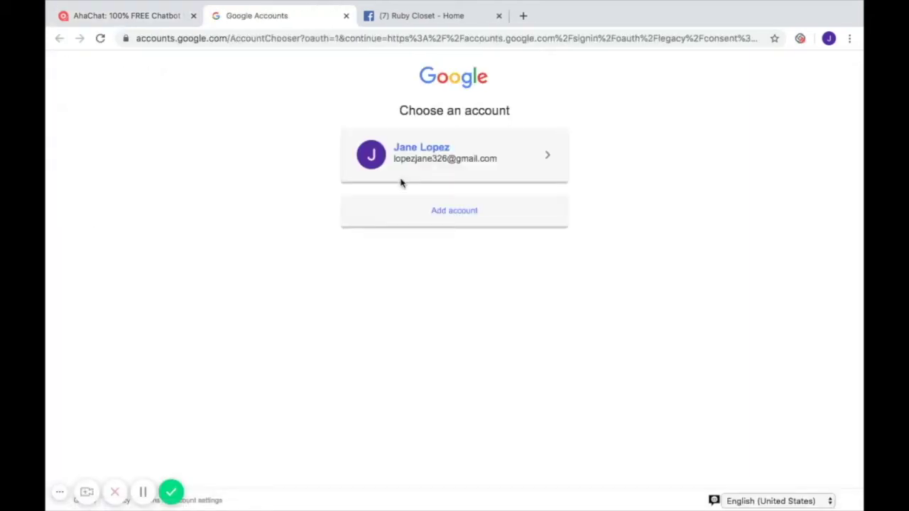
Choose the Google account and allow AhaChat access to its spreadsheets
click(536, 162)
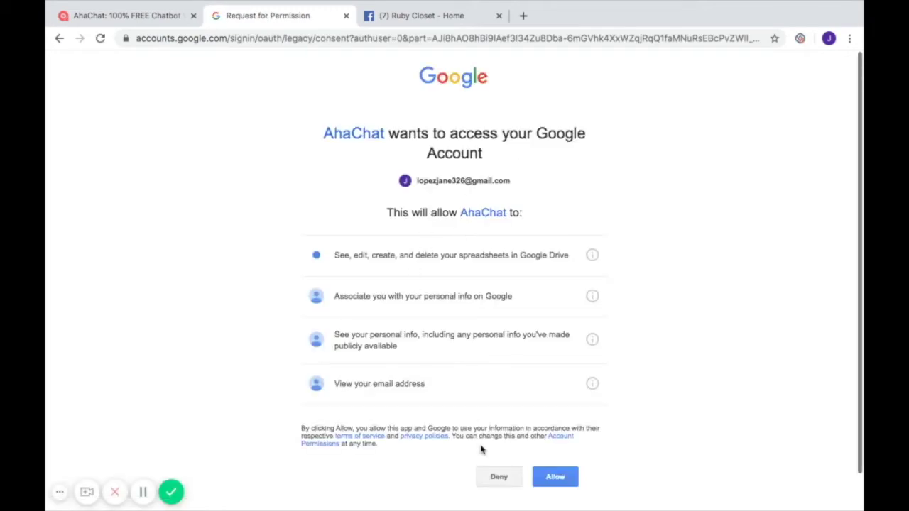
scroll(481, 449, down, 1)
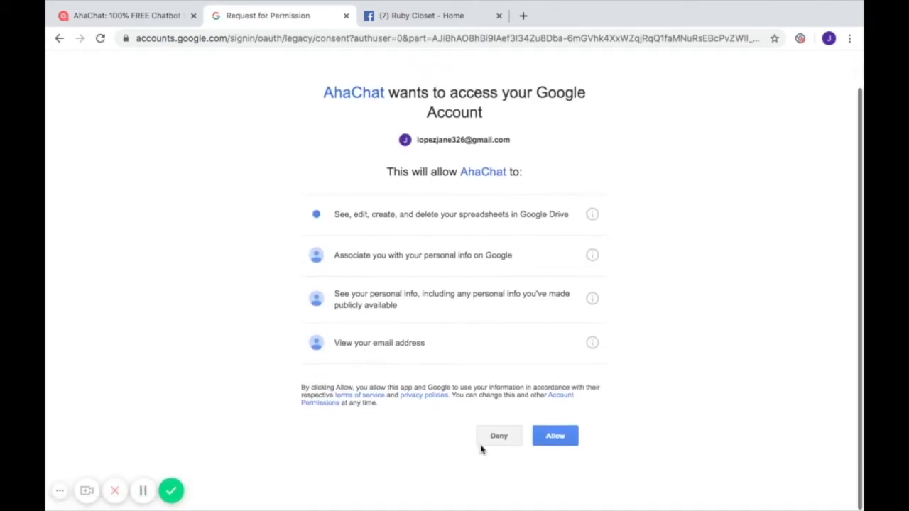
click(557, 443)
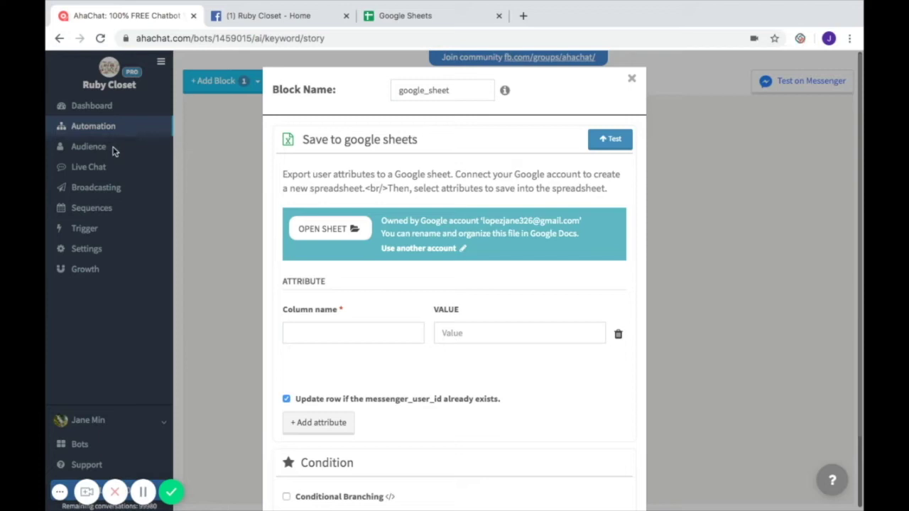
Open the google_sheet block's linked spreadsheet in a new tab with OPEN SHEET
scroll(403, 291, down, 1)
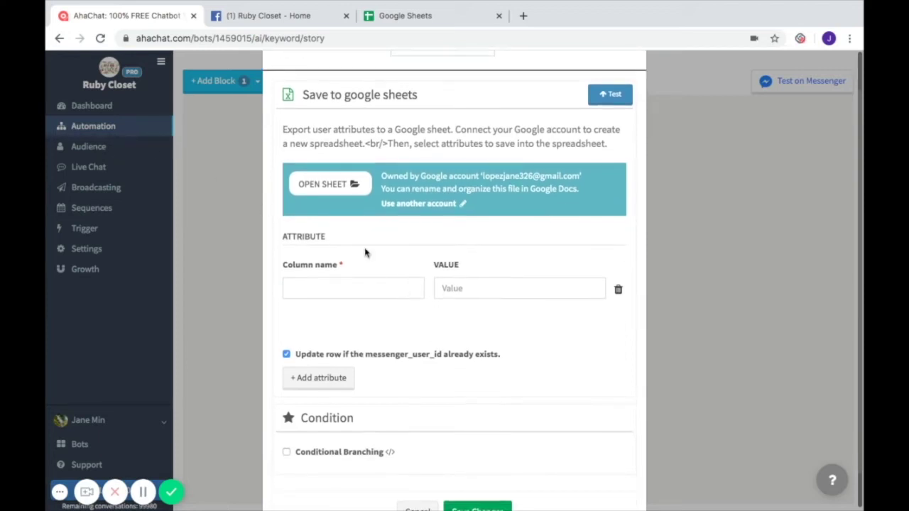
click(349, 184)
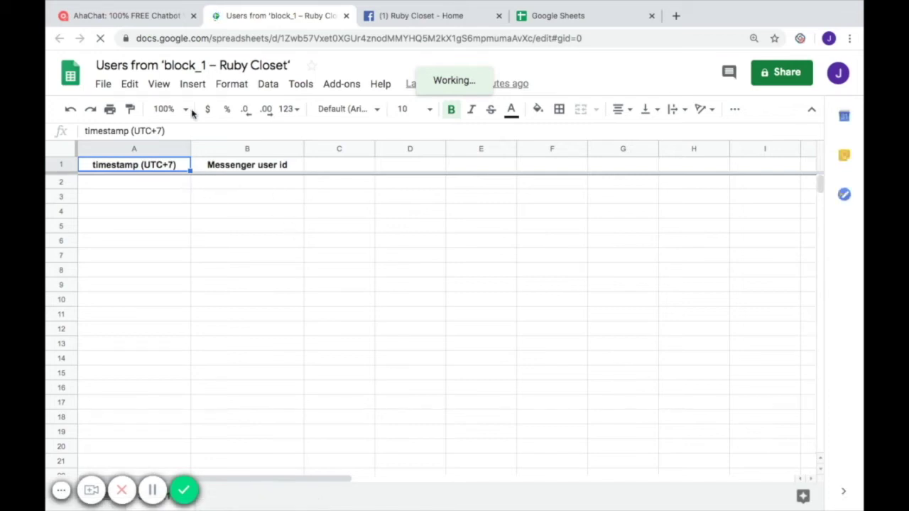
Retitle the spreadsheet 'Ruby Closet_Customer Basic Info'
click(219, 65)
key(BackSpace)
key(BackSpace)
key(BackSpace)
key(BackSpace)
key(BackSpace)
key(BackSpace)
key(BackSpace)
key(BackSpace)
key(BackSpace)
key(BackSpace)
key(BackSpace)
key(BackSpace)
key(BackSpace)
key(BackSpace)
key(BackSpace)
key(BackSpace)
key(BackSpace)
key(BackSpace)
key(BackSpace)
key(BackSpace)
key(BackSpace)
key(BackSpace)
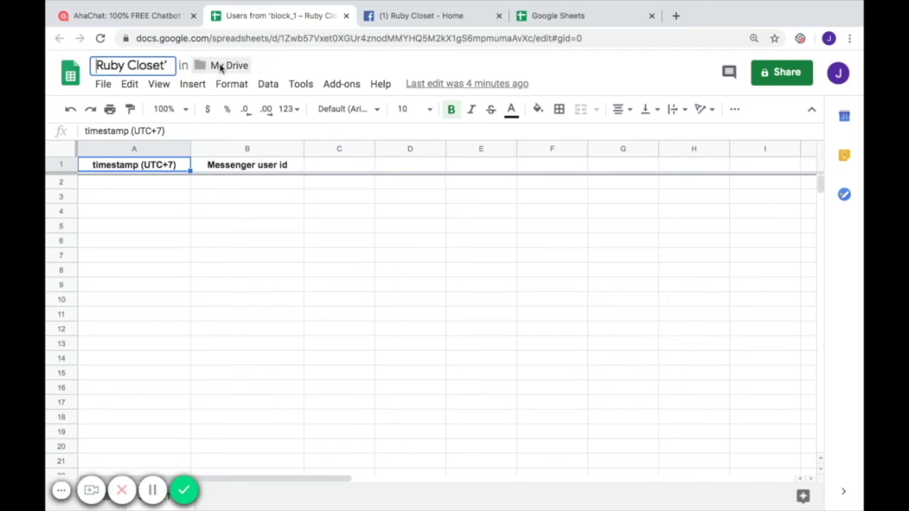
click(168, 65)
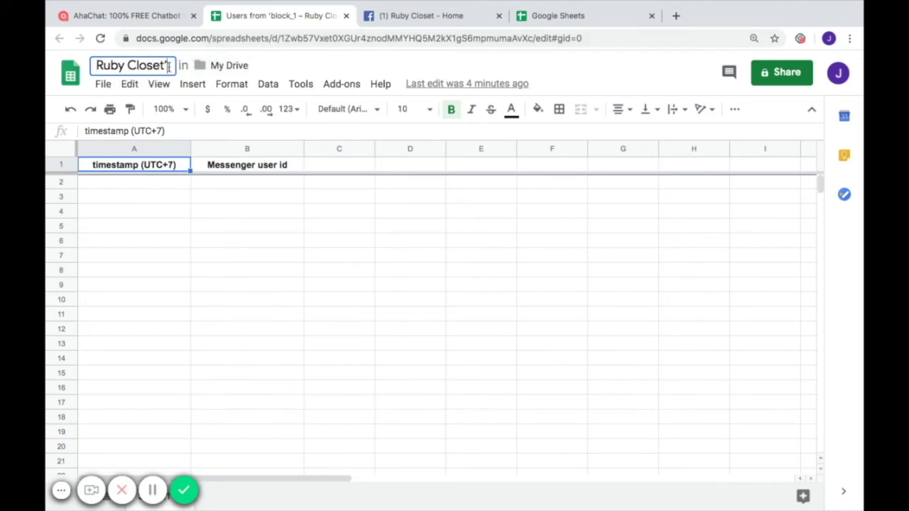
key(BackSpace)
key(BackSpace)
text(Cust)
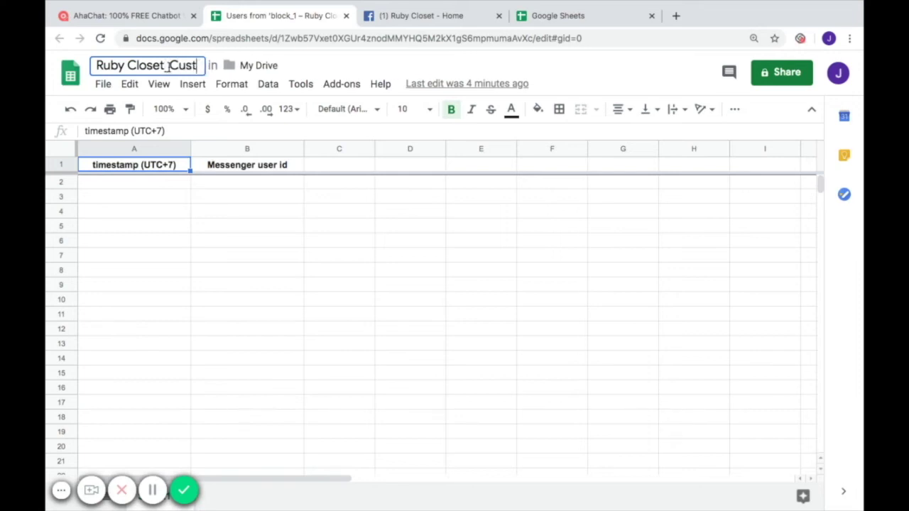
text(omer Basic)
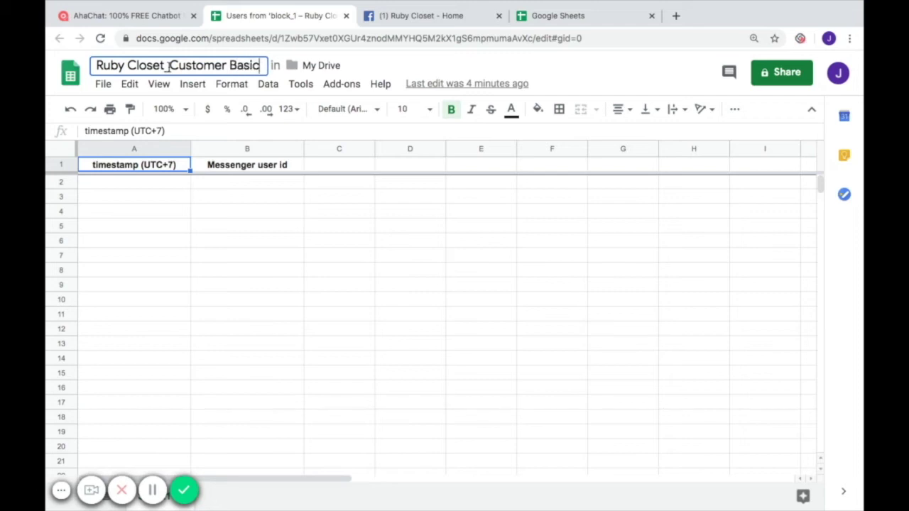
text( Info)
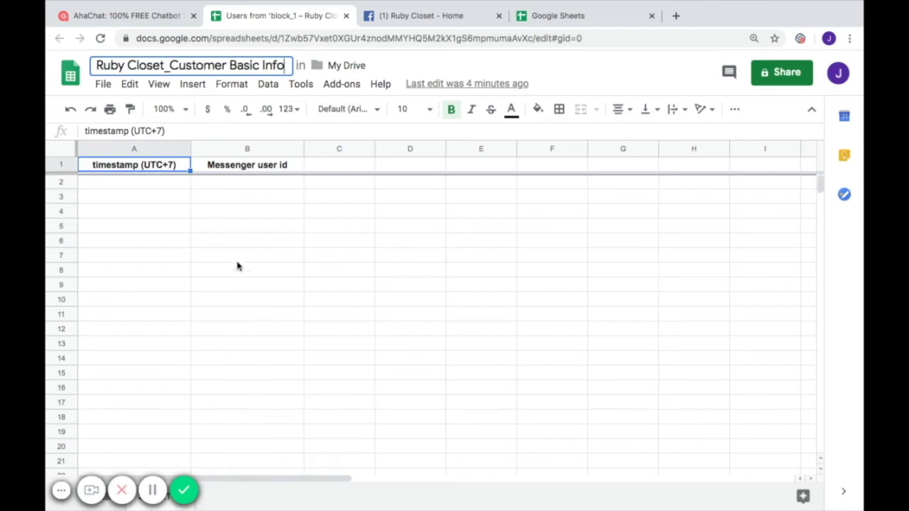
click(342, 169)
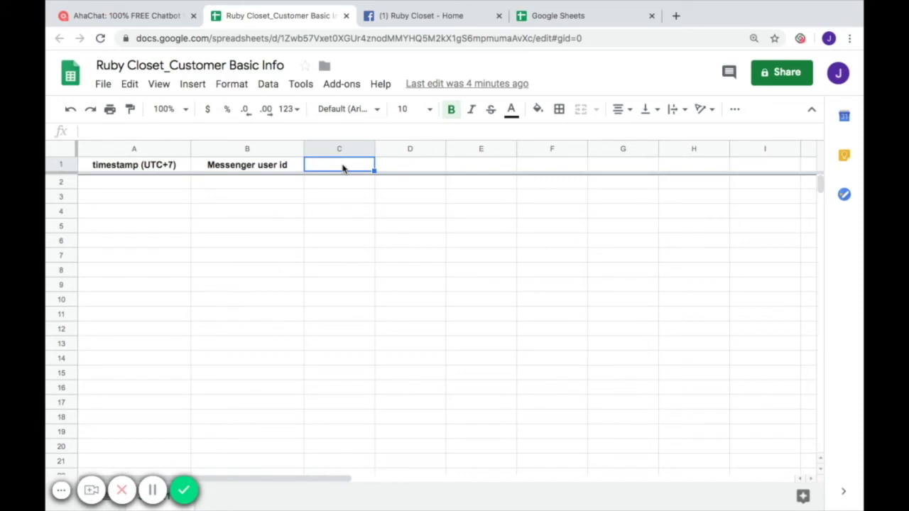
Add headers Name, Age and Phone Num in C1–E1, dismissing the protected-range warning
text(Name)
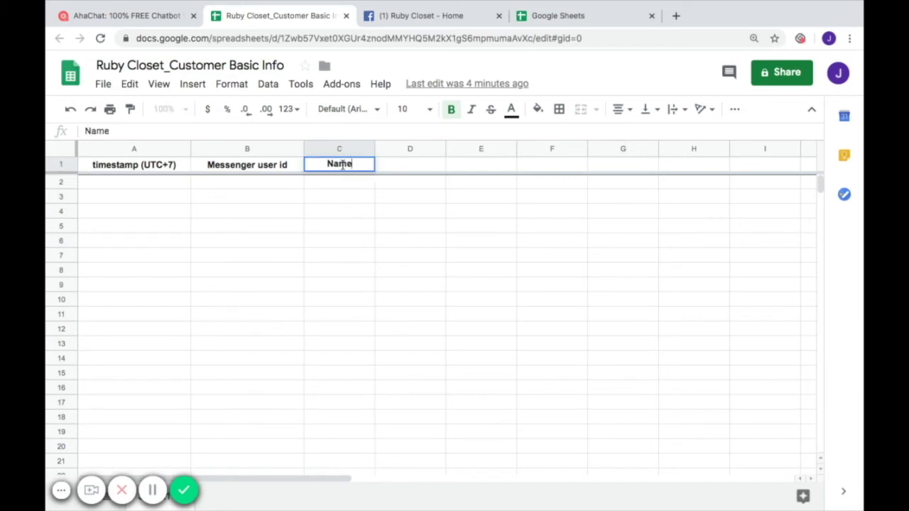
click(408, 167)
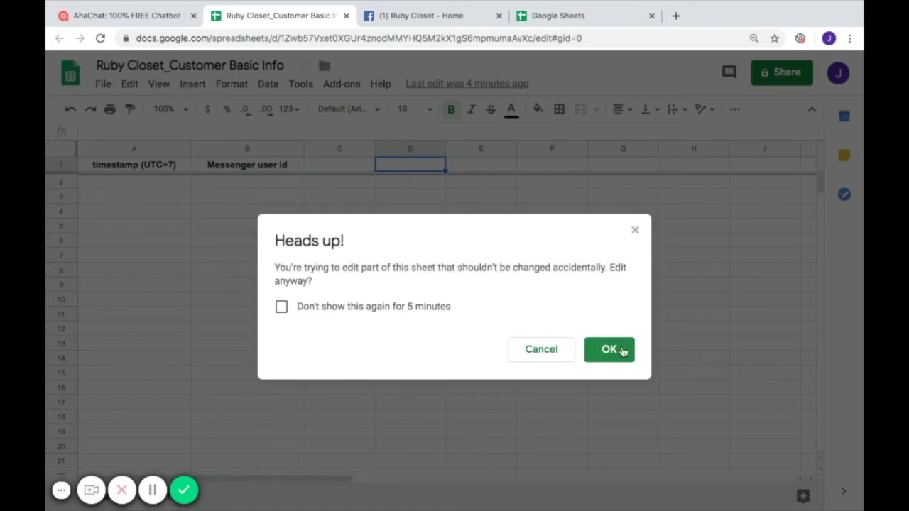
click(282, 307)
click(609, 350)
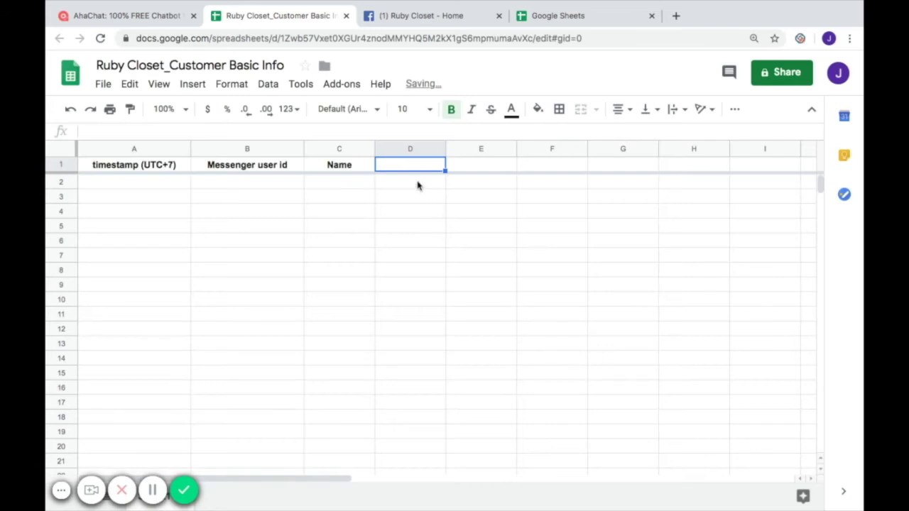
text(Age)
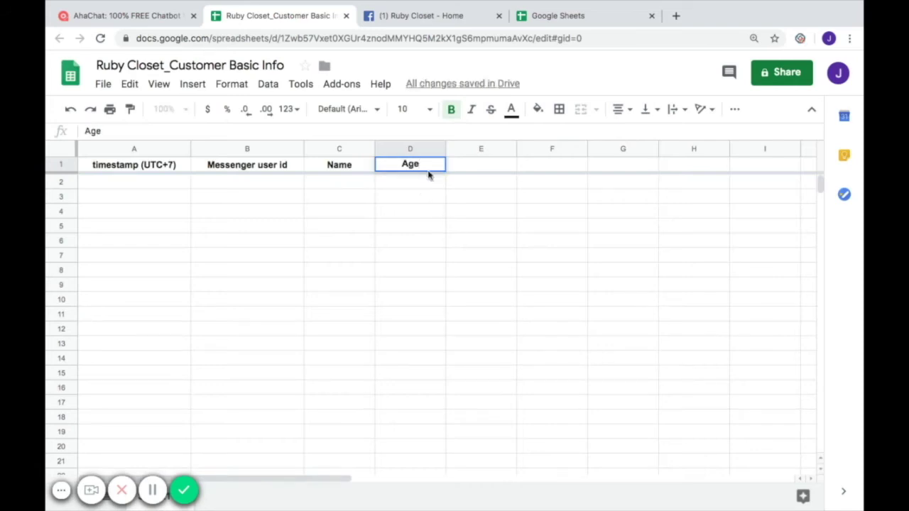
click(479, 169)
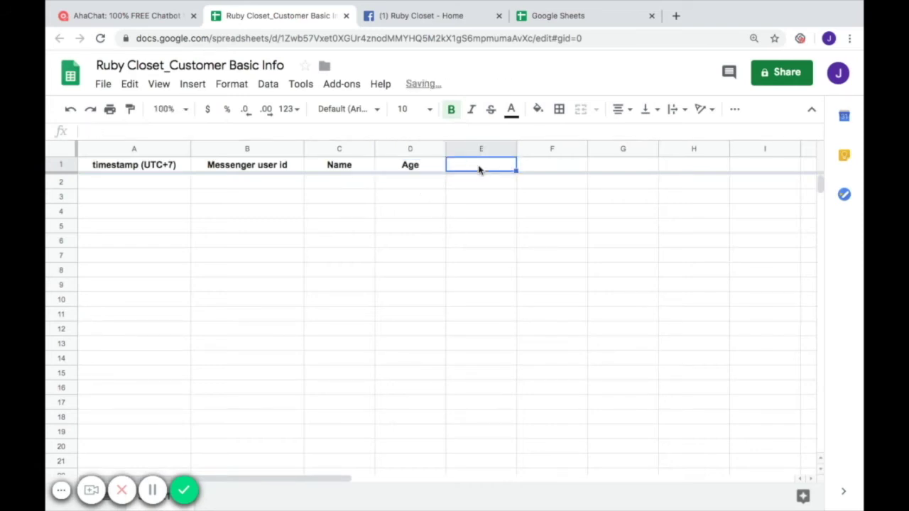
text(Phone )
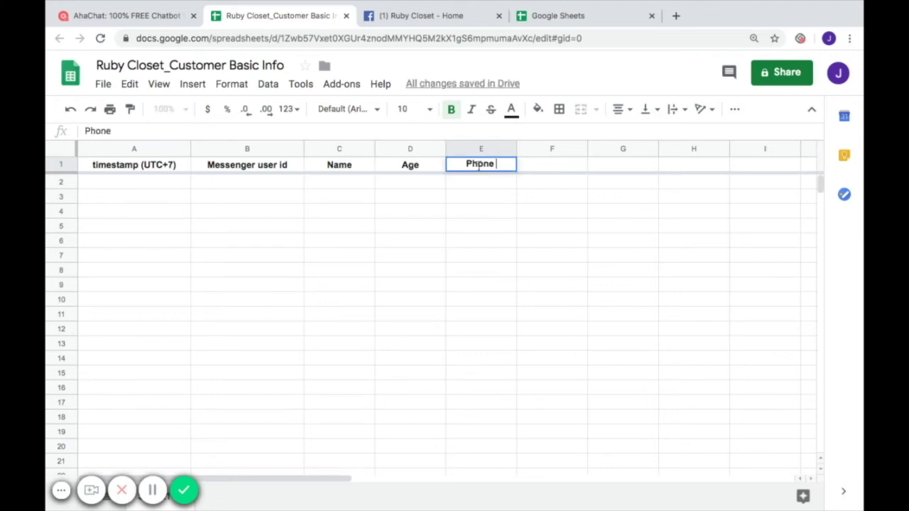
text(Num)
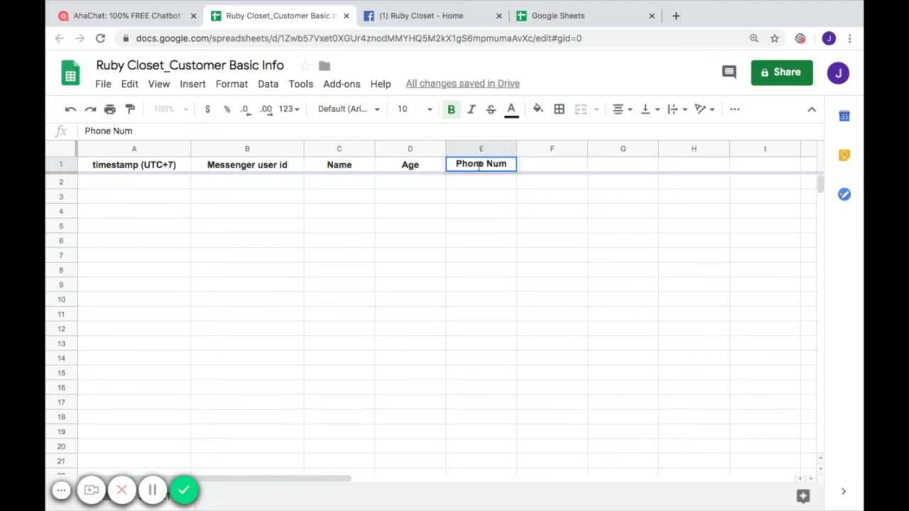
key(Return)
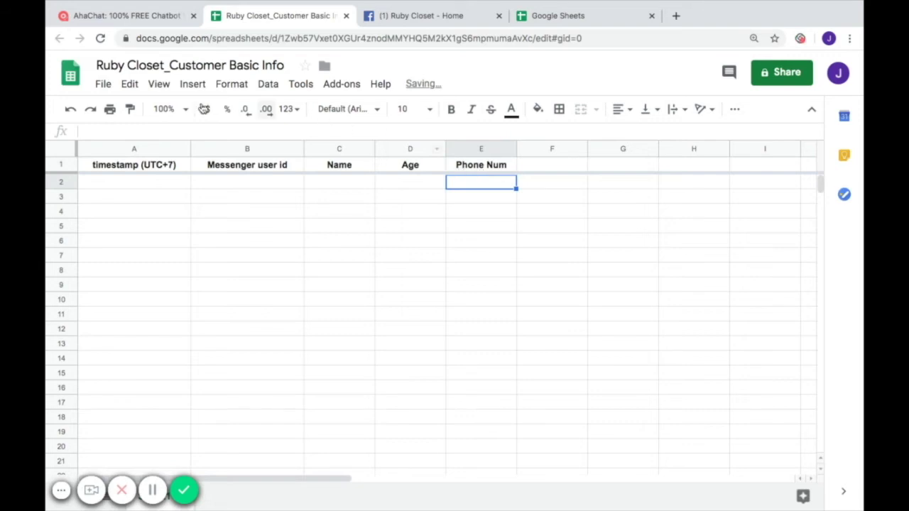
click(127, 16)
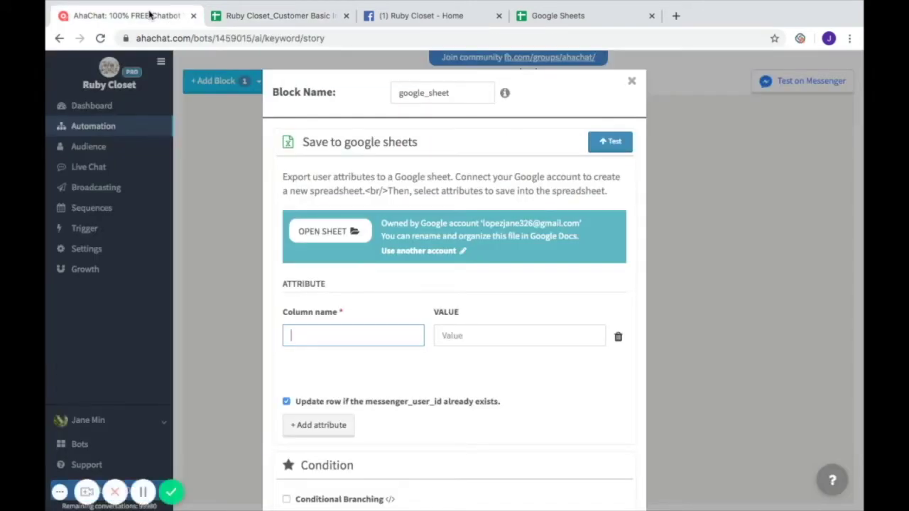
Reload the AhaChat page and reopen the google_sheet block's settings
click(100, 39)
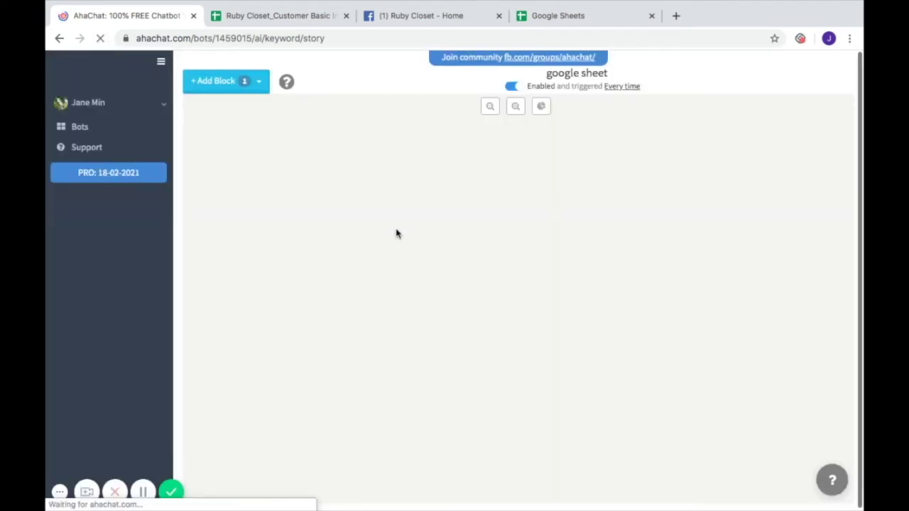
click(485, 215)
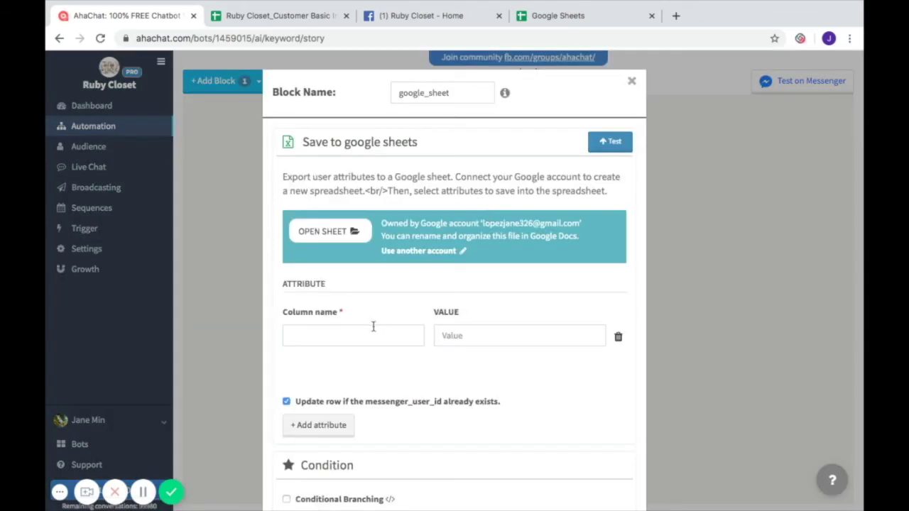
Map the Name column to the {{full_name}} attribute and add another mapping row
click(369, 332)
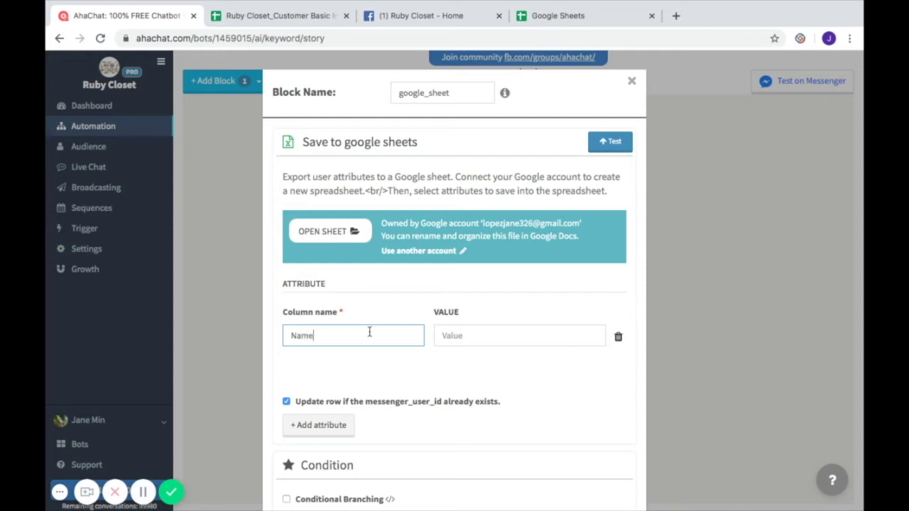
click(477, 340)
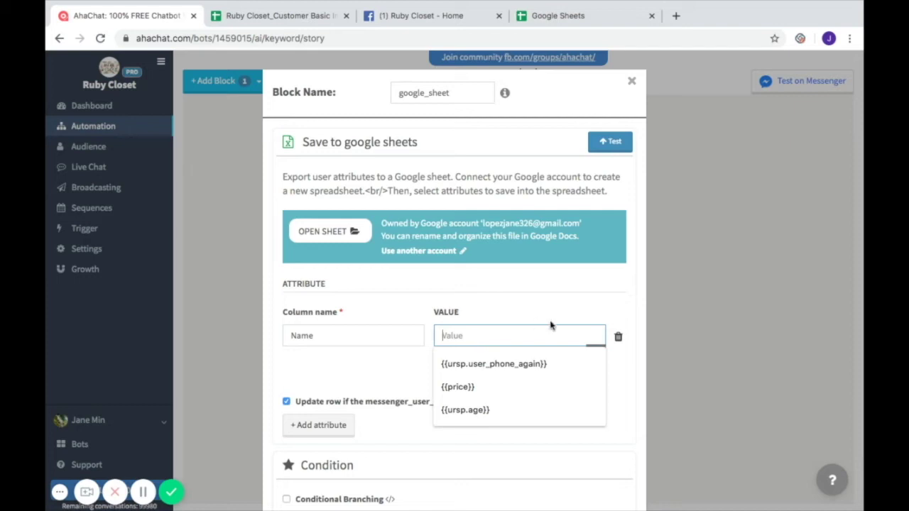
click(596, 353)
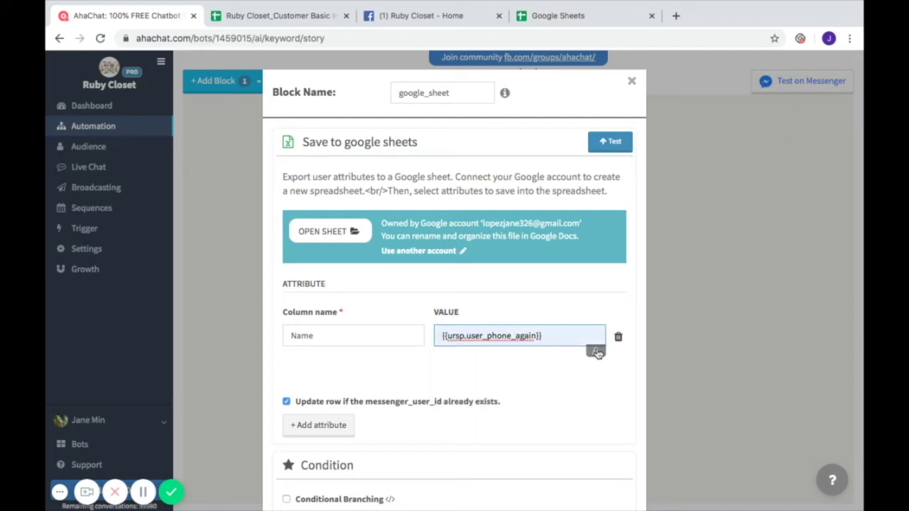
click(597, 353)
key(BackSpace)
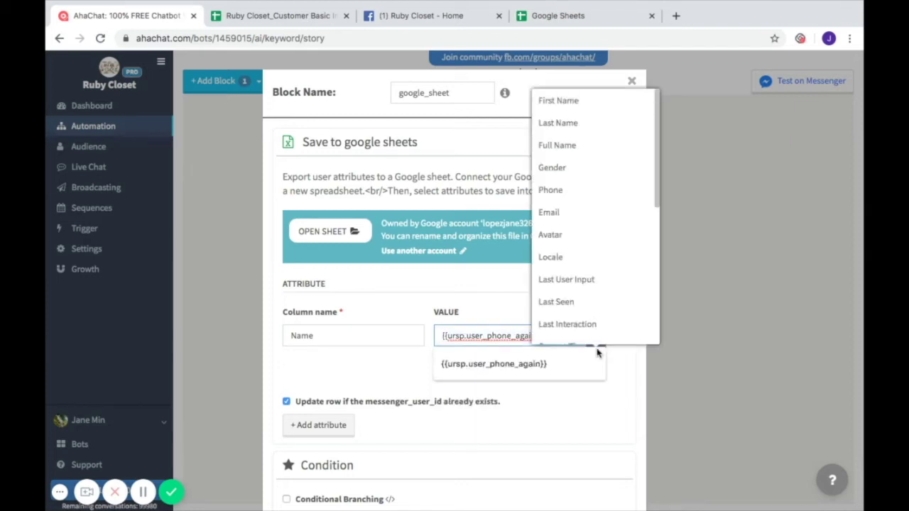
key(BackSpace)
key(BackSpace)
key(BackSpace)
key(BackSpace)
key(BackSpace)
key(BackSpace)
key(BackSpace)
key(BackSpace)
key(BackSpace)
key(BackSpace)
key(BackSpace)
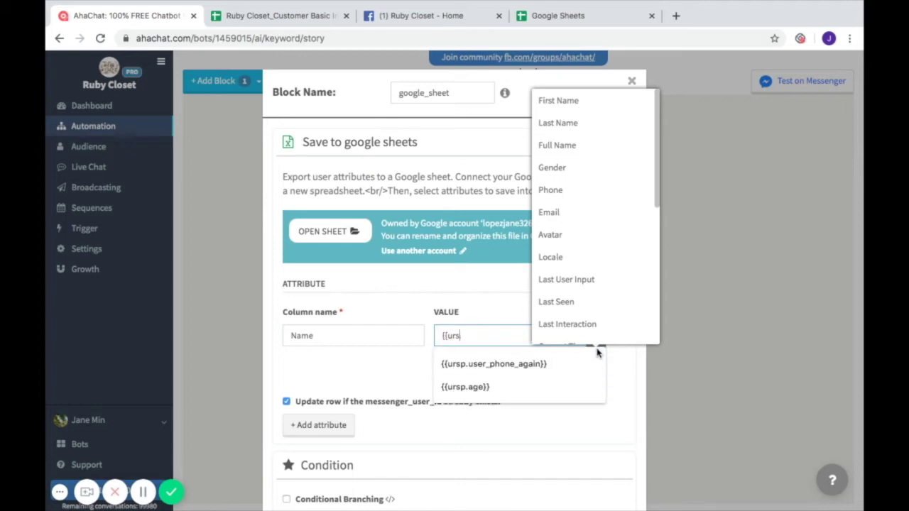
click(595, 148)
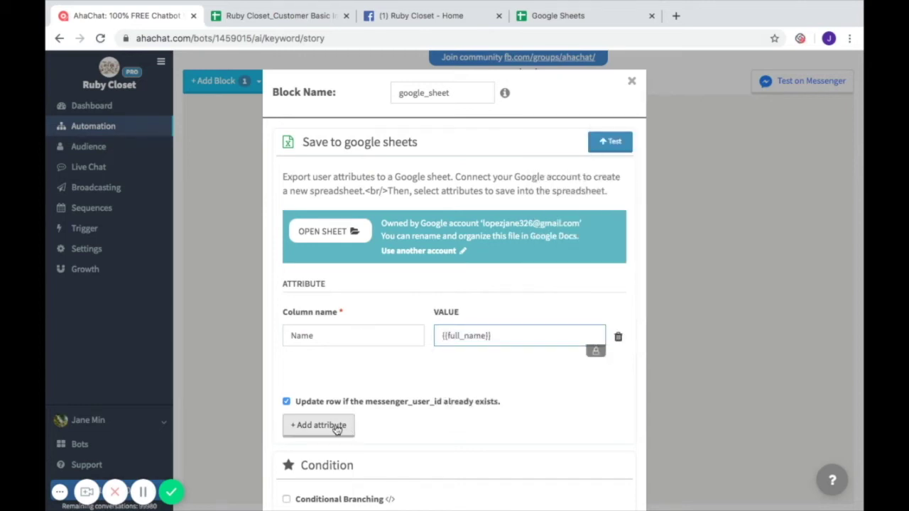
click(362, 425)
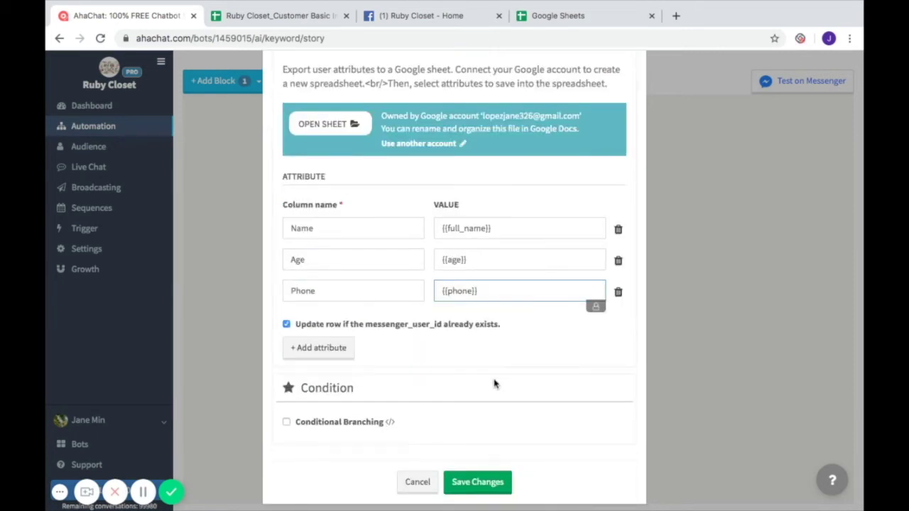
Turn off 'Update row' and save the google_sheet block's changes
scroll(493, 381, up, 2)
scroll(494, 380, down, 1)
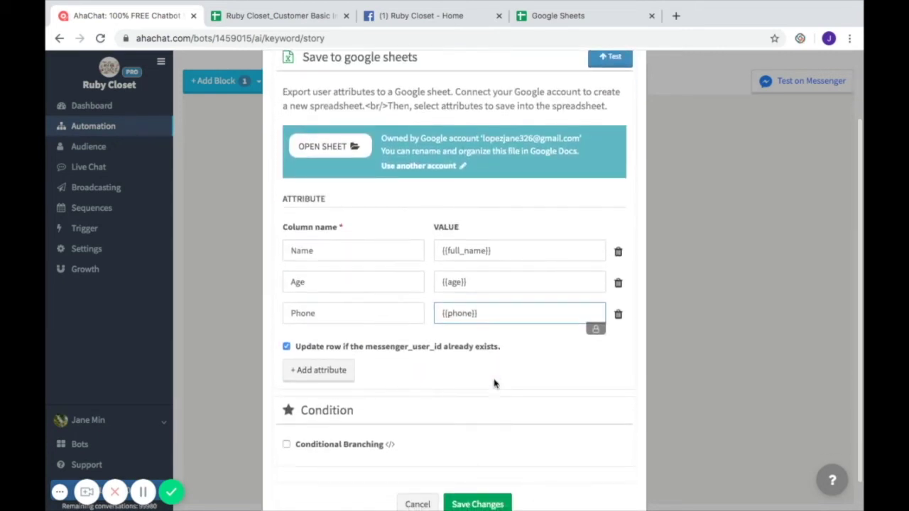
click(286, 347)
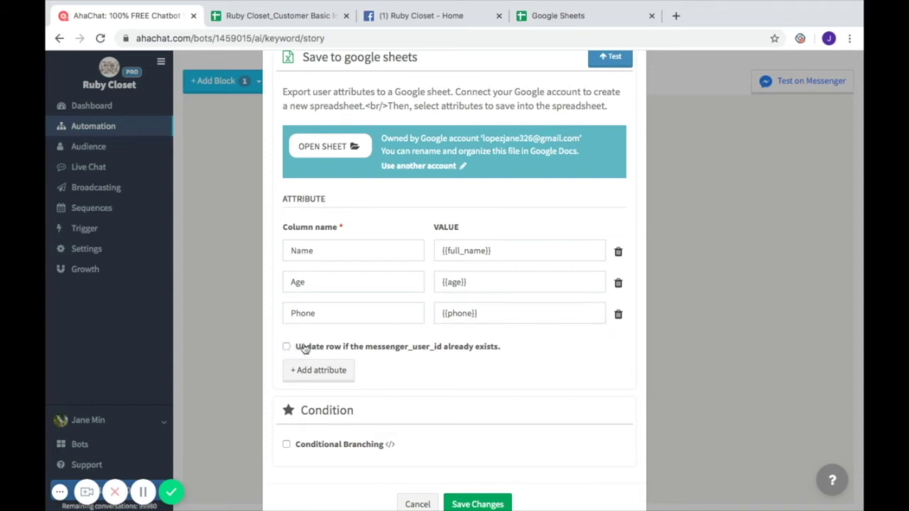
scroll(540, 375, up, 2)
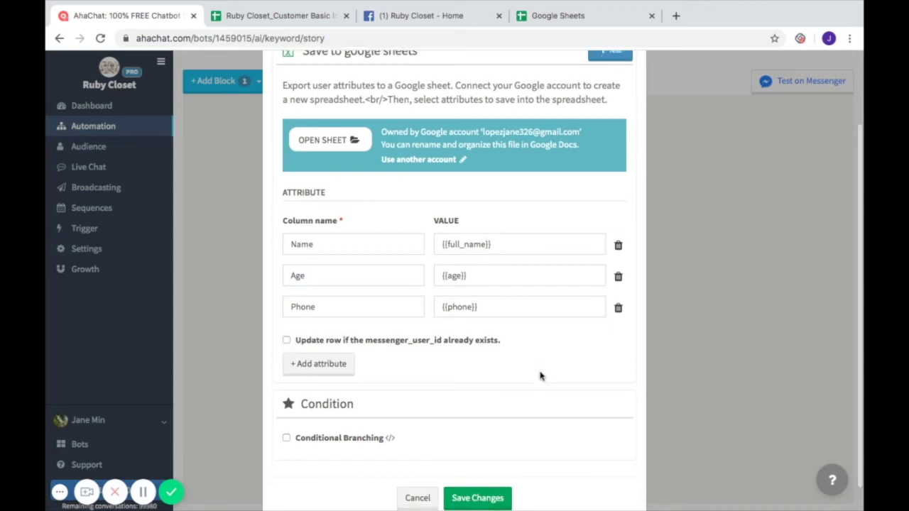
scroll(529, 398, down, 2)
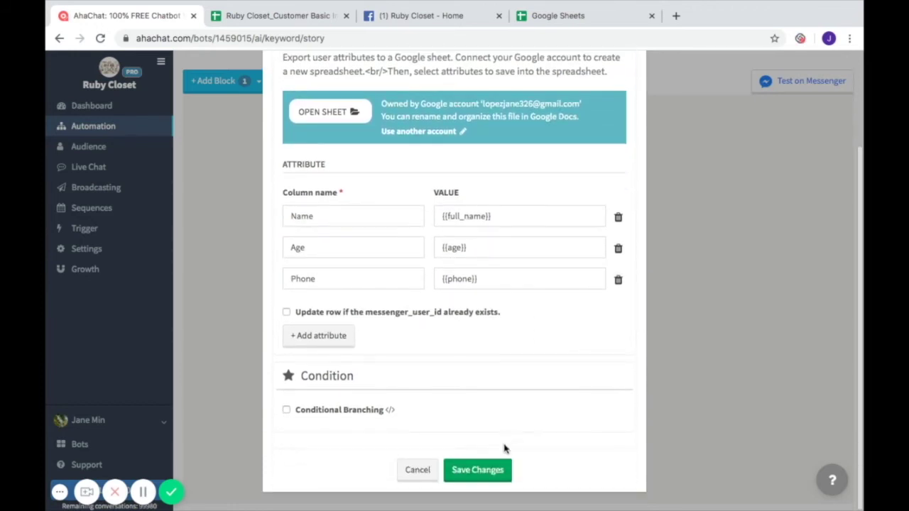
click(480, 472)
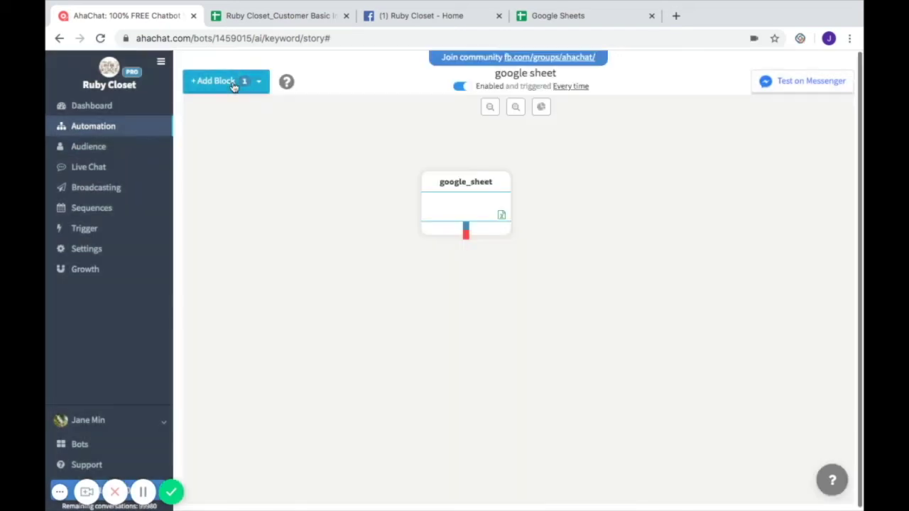
click(234, 84)
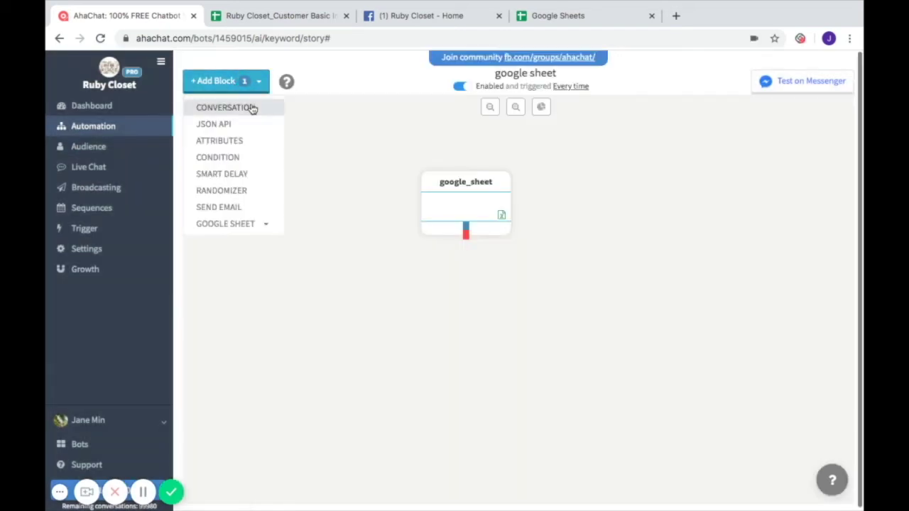
Add three new conversation blocks to the flow
click(252, 107)
click(256, 78)
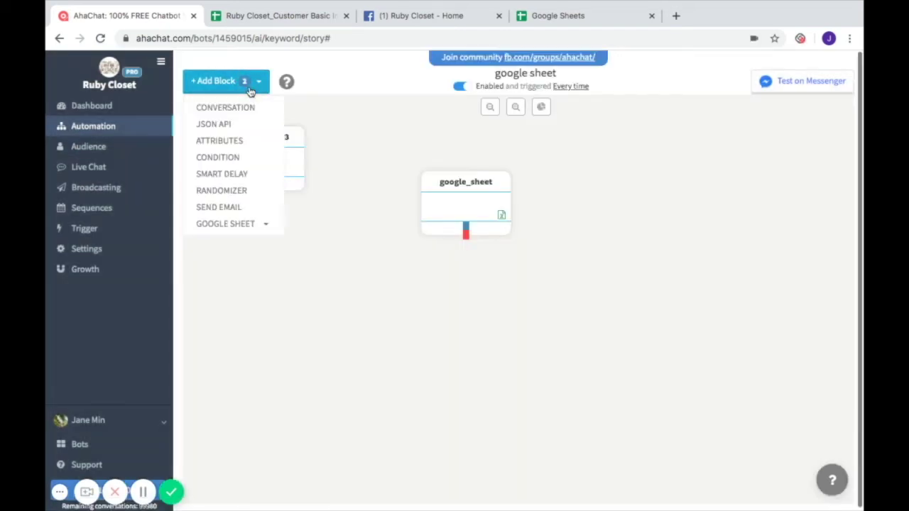
click(253, 108)
click(245, 81)
click(254, 106)
Stack block_7273282 and block_7273283 above google_sheet, and move block_7272293 near the top
drag(461, 201, 475, 325)
drag(276, 168, 483, 237)
drag(503, 329, 490, 353)
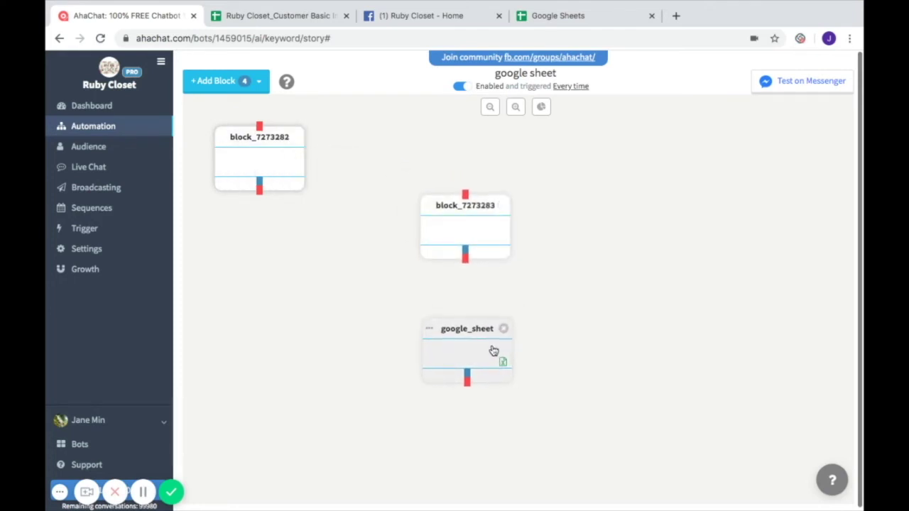
drag(480, 242, 485, 288)
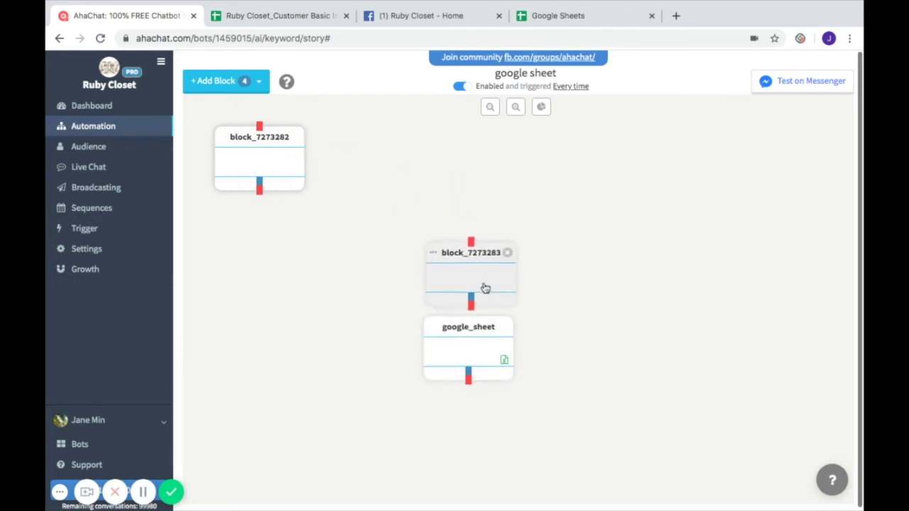
drag(485, 367, 485, 390)
drag(286, 166, 497, 196)
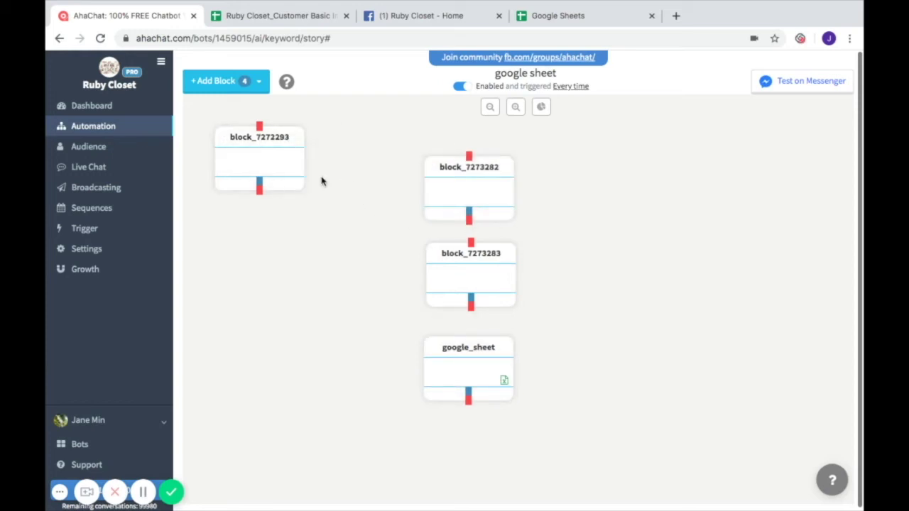
drag(284, 158, 385, 138)
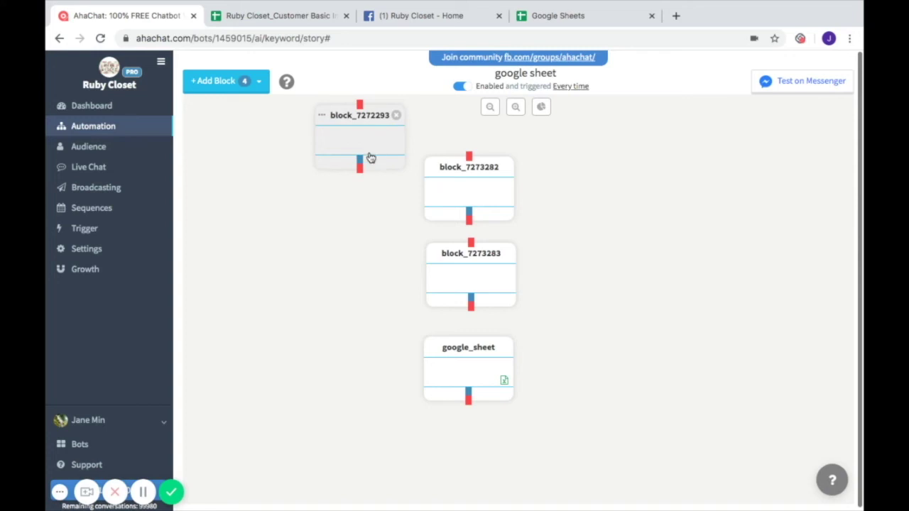
click(367, 142)
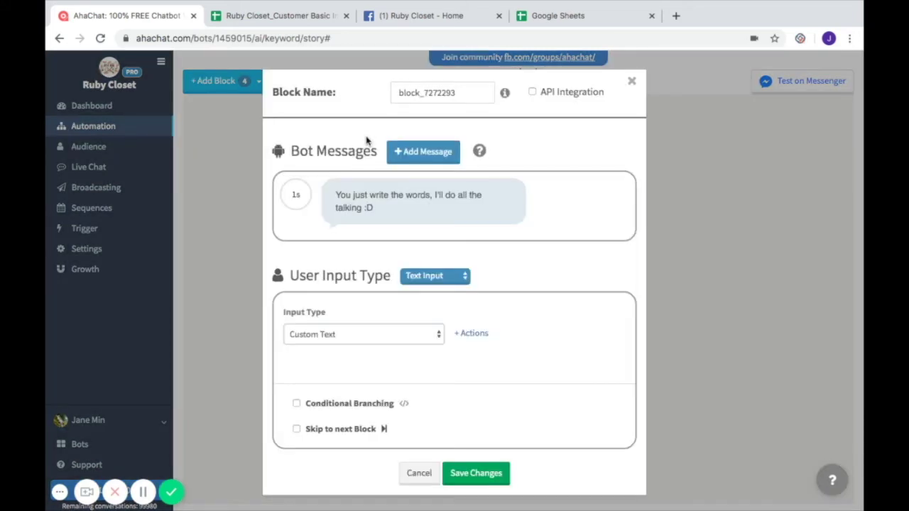
Rename the block to NAME and replace its default message with 'What is your name'
click(459, 93)
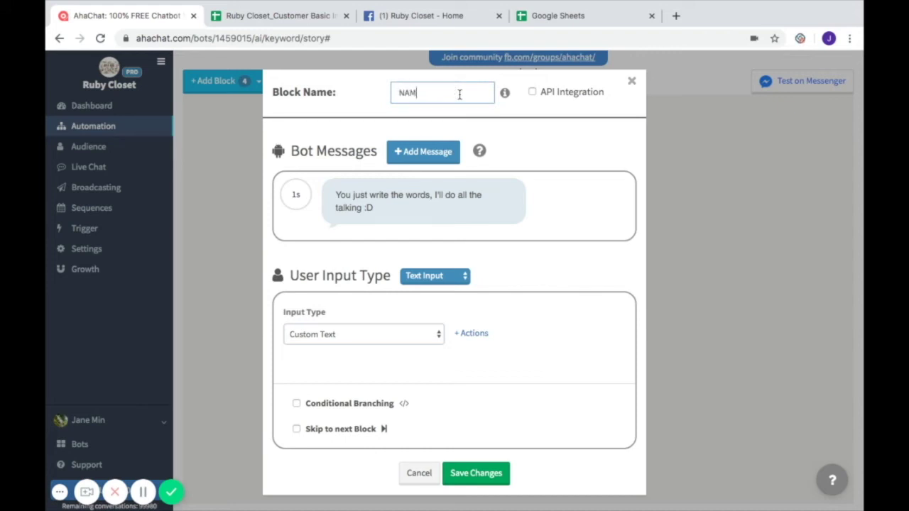
click(371, 216)
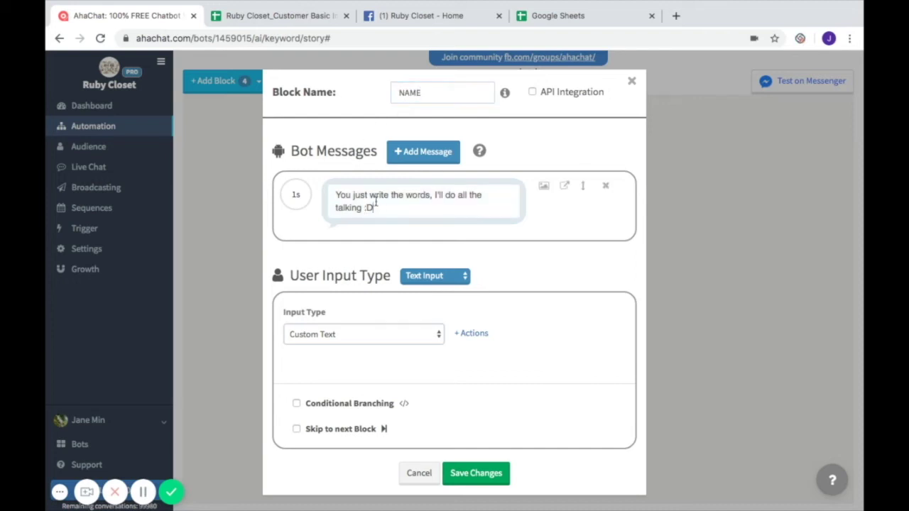
drag(374, 207, 327, 192)
key(BackSpace)
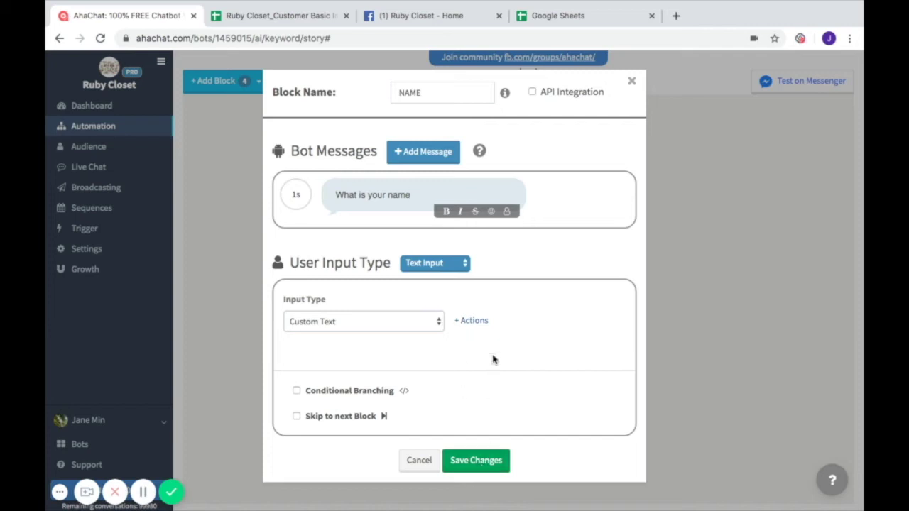
Add a Set Attribute action storing the reply in the name attribute, then save the block
click(481, 324)
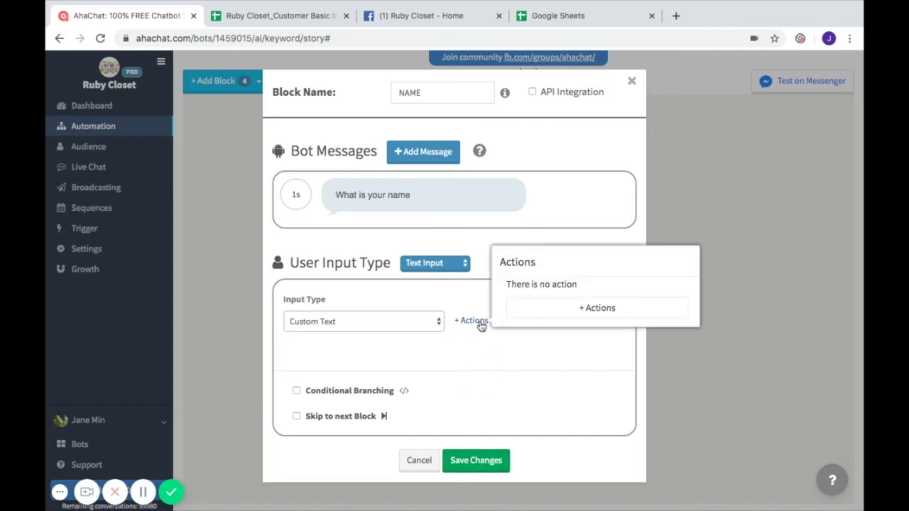
click(543, 315)
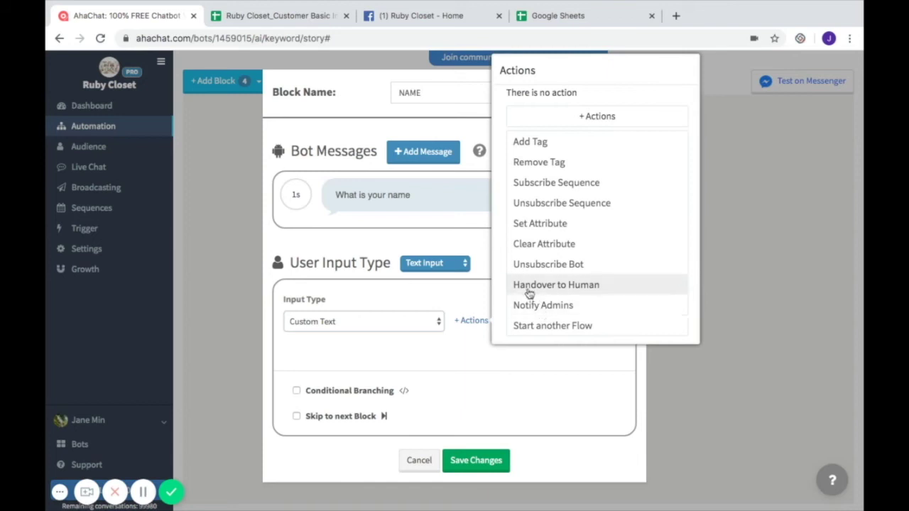
click(544, 224)
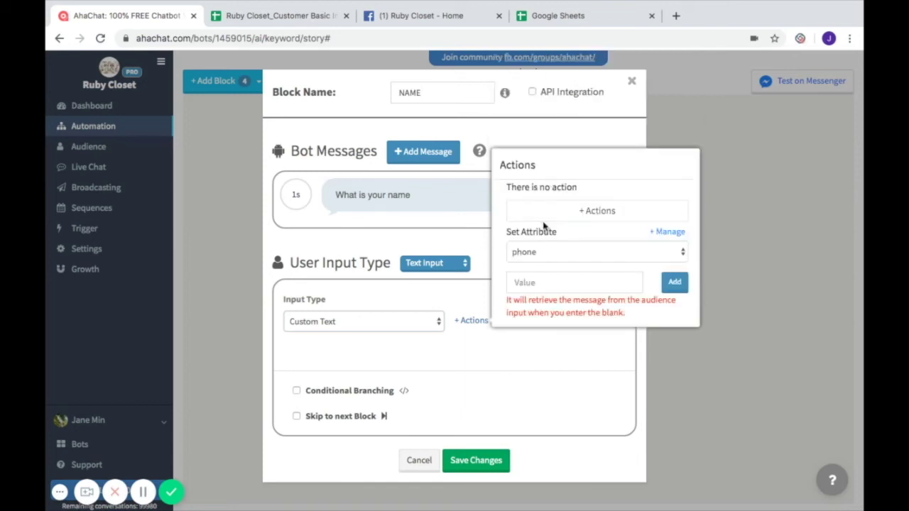
click(572, 254)
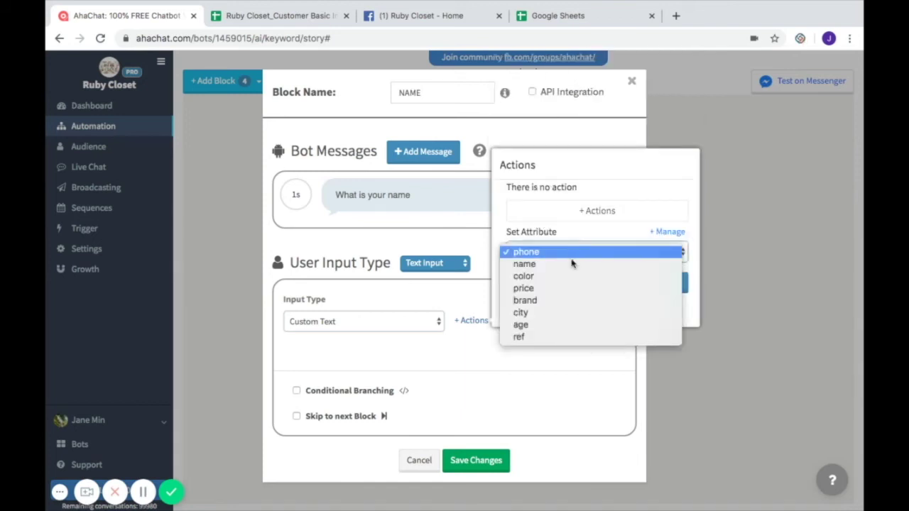
click(572, 263)
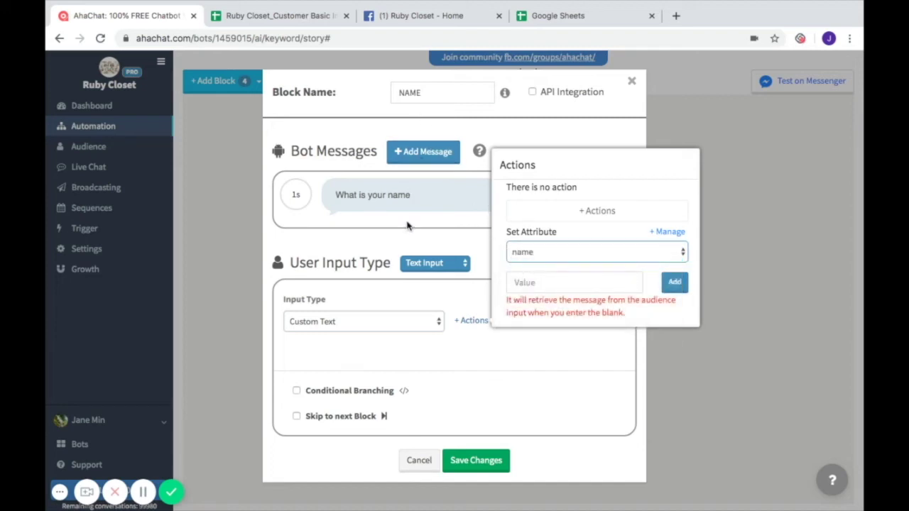
click(674, 284)
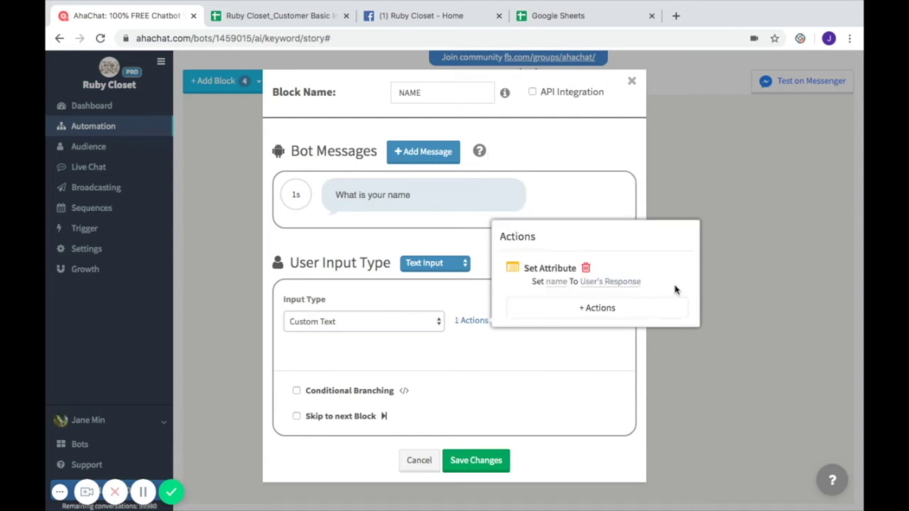
click(490, 459)
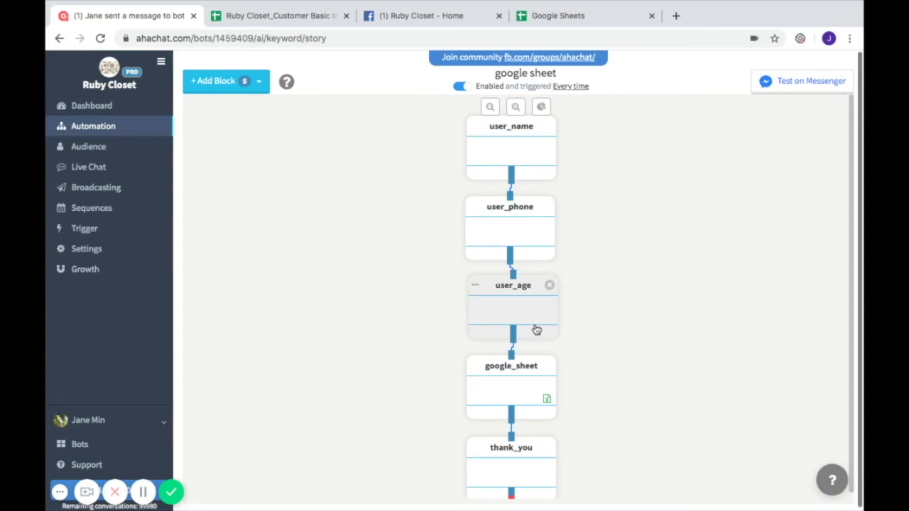
Send a test of the user_name-to-thank_you flow to Messenger with Test on Messenger
scroll(540, 389, down, 1)
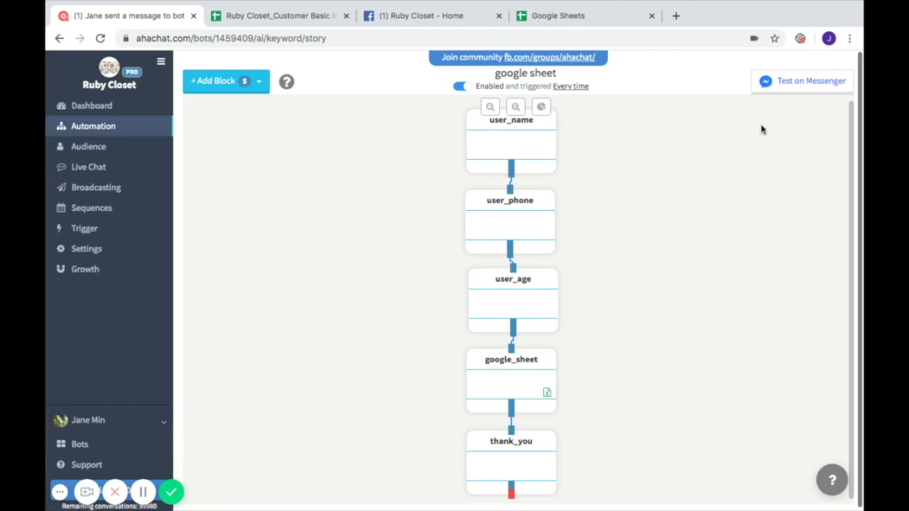
click(798, 85)
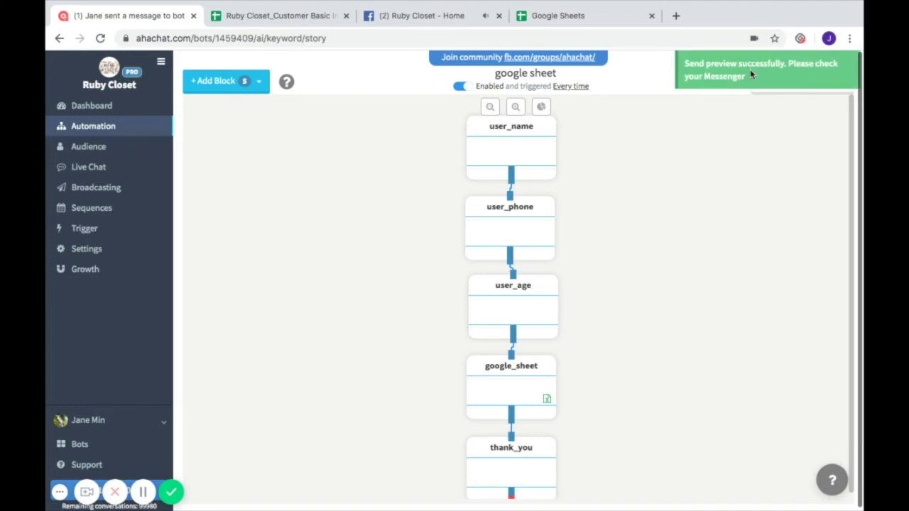
In the Ruby Closet Messenger chat, answer with a test name, phone number and age 21
click(421, 16)
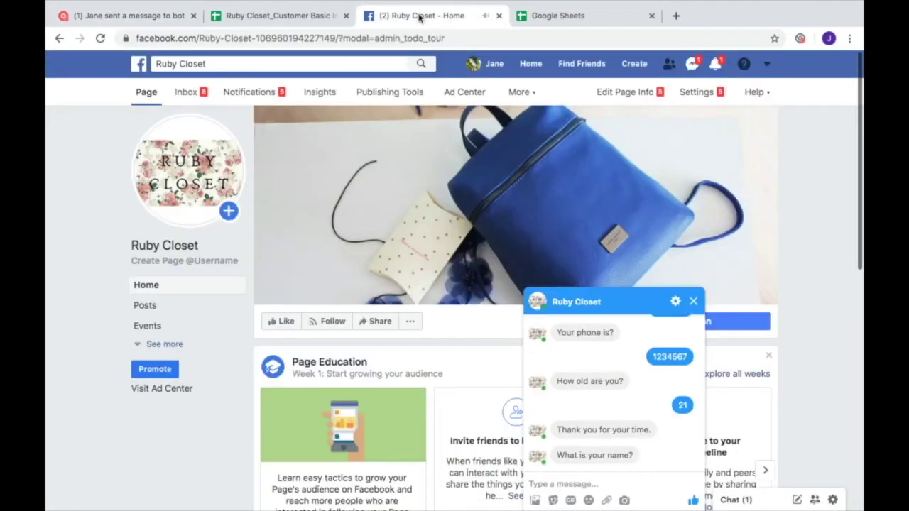
click(583, 488)
text(jane min)
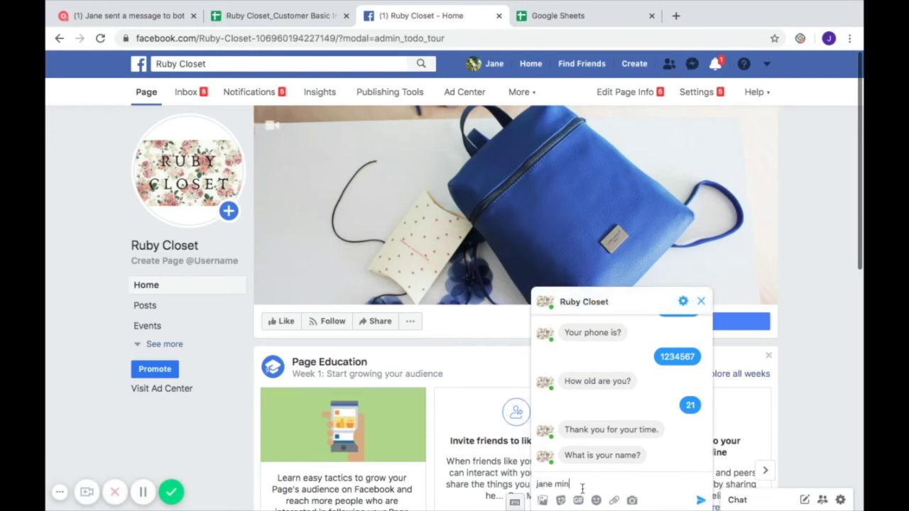
key(Return)
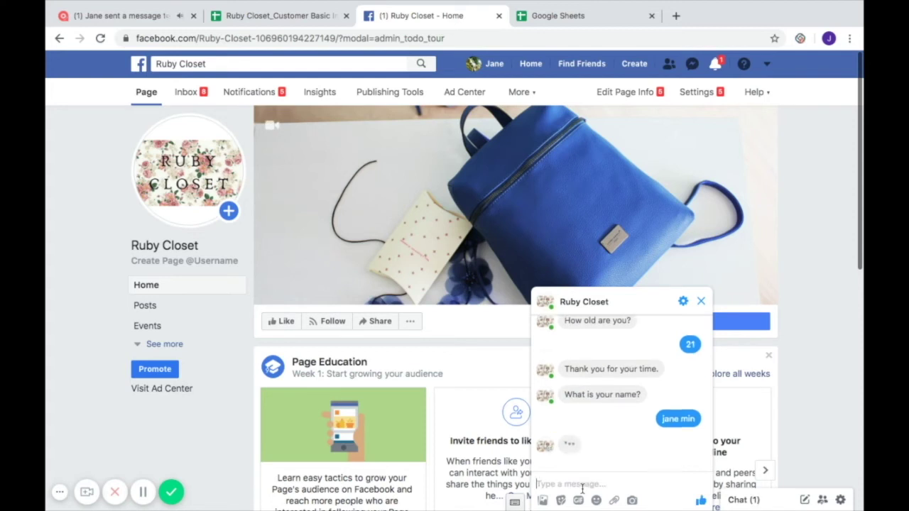
text(142141241)
key(Return)
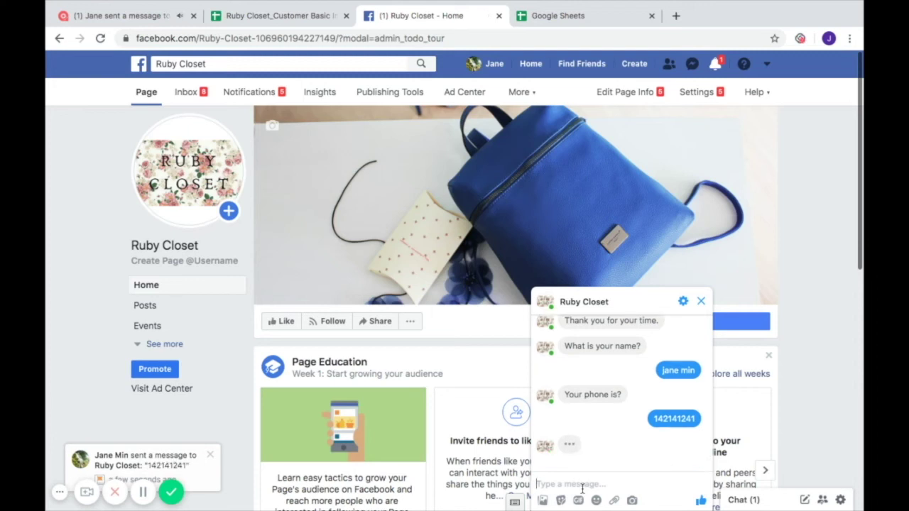
text(21)
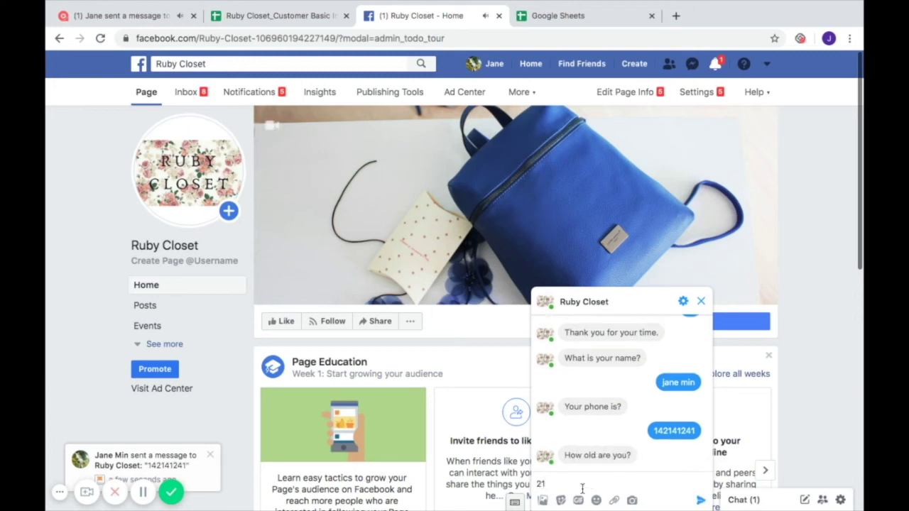
key(Return)
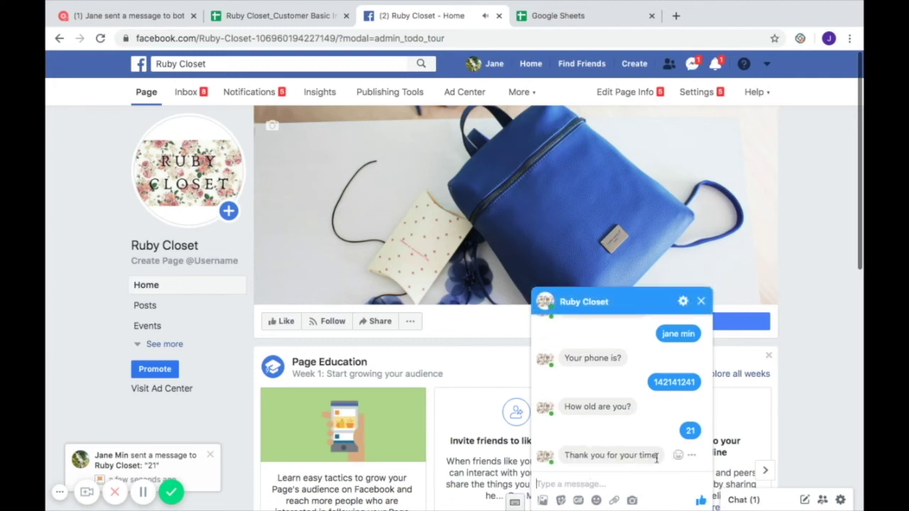
click(284, 16)
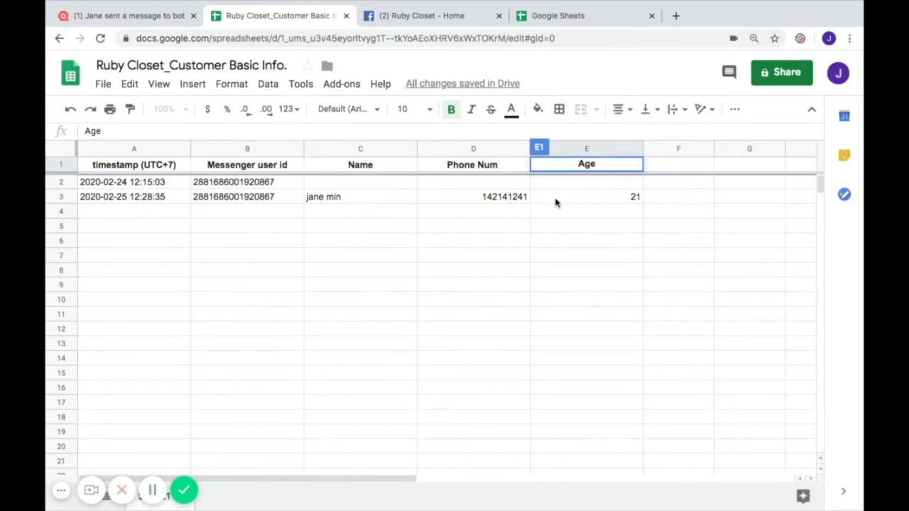
Commit the Age header in column E and check row 3's name, phone and age 21
click(678, 216)
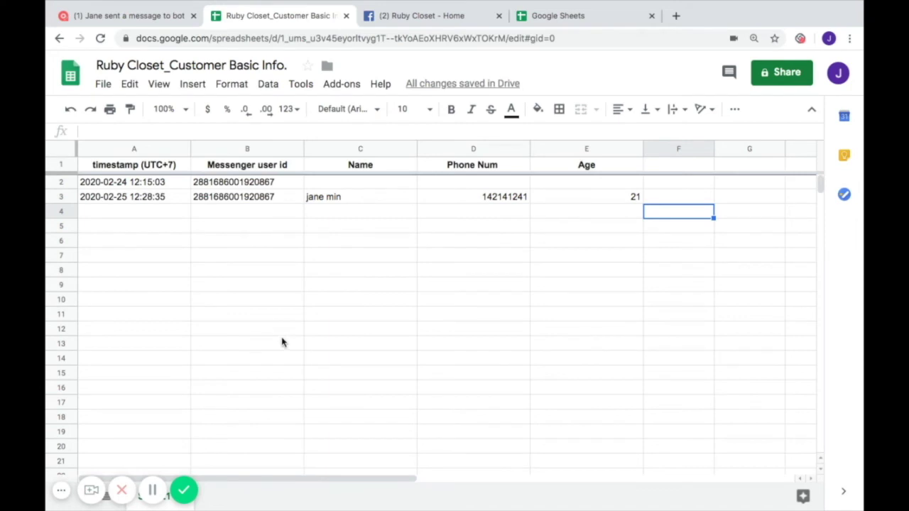
Place a new 'Update existing sheet' Google Sheets block on the canvas and begin connecting Google
click(156, 20)
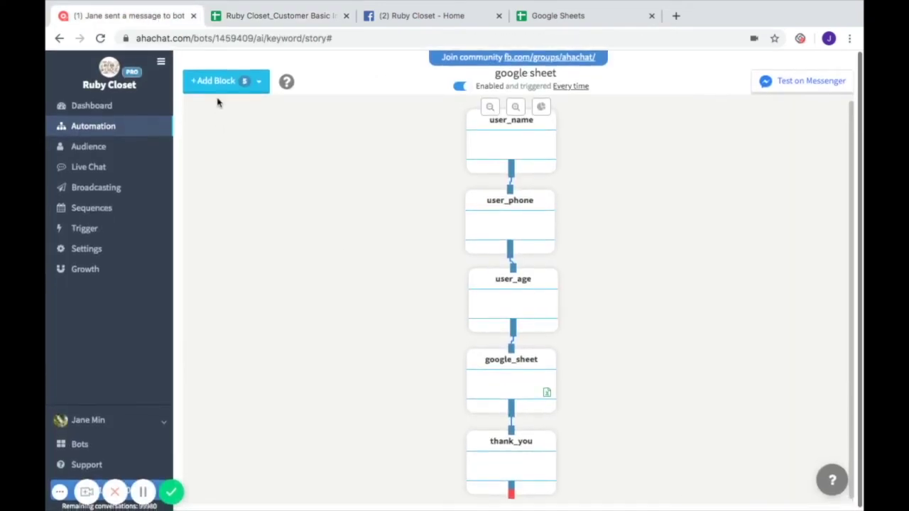
click(236, 82)
mouse_move(241, 226)
click(336, 250)
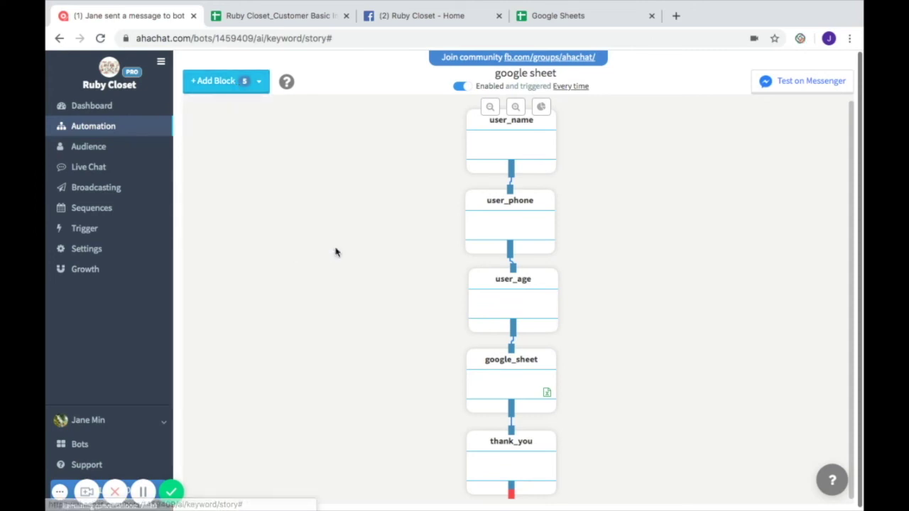
drag(287, 178, 327, 259)
click(327, 259)
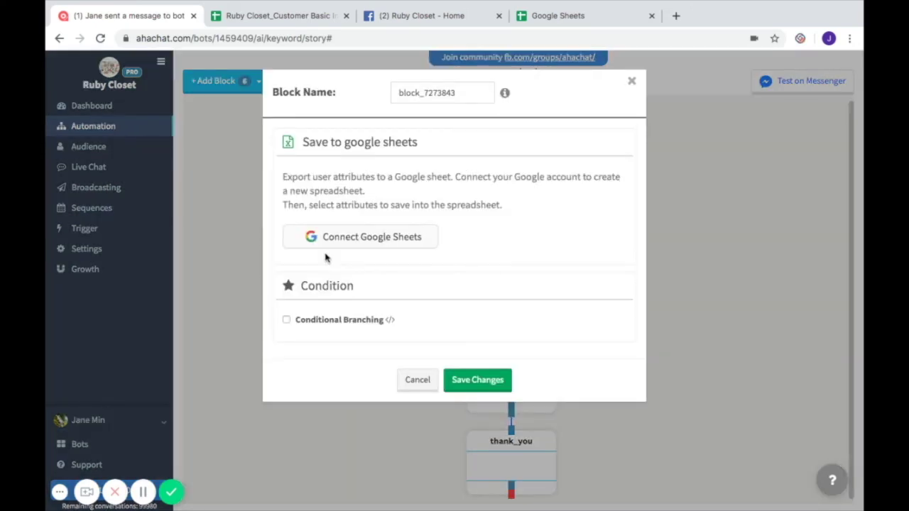
click(386, 237)
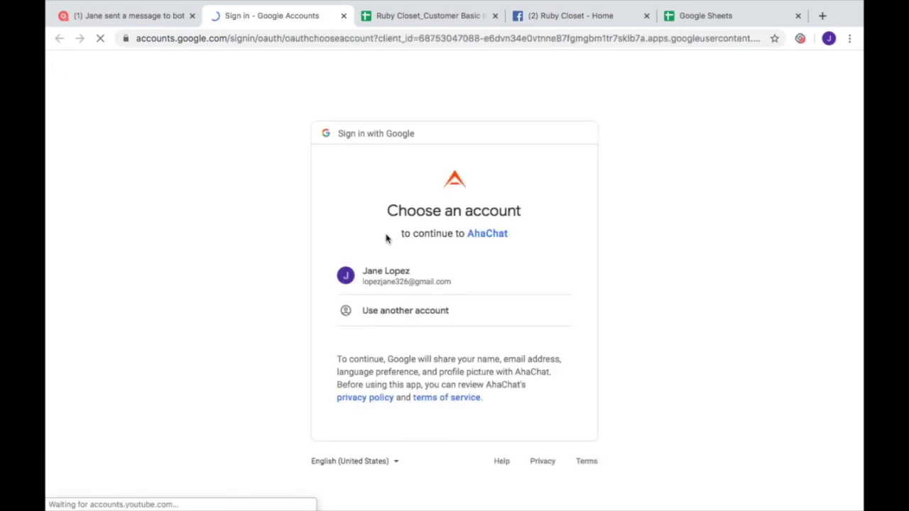
Choose the listed Google account and allow AhaChat access to it
click(390, 272)
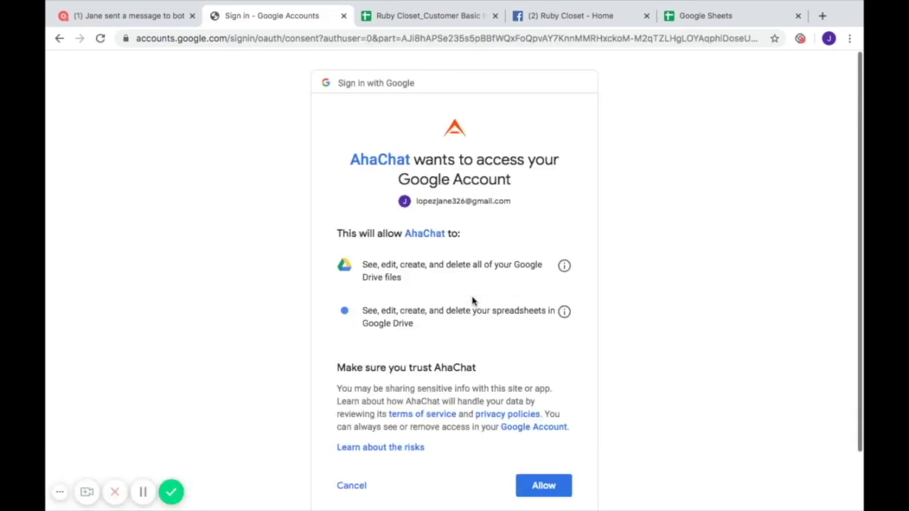
scroll(473, 301, down, 3)
click(547, 419)
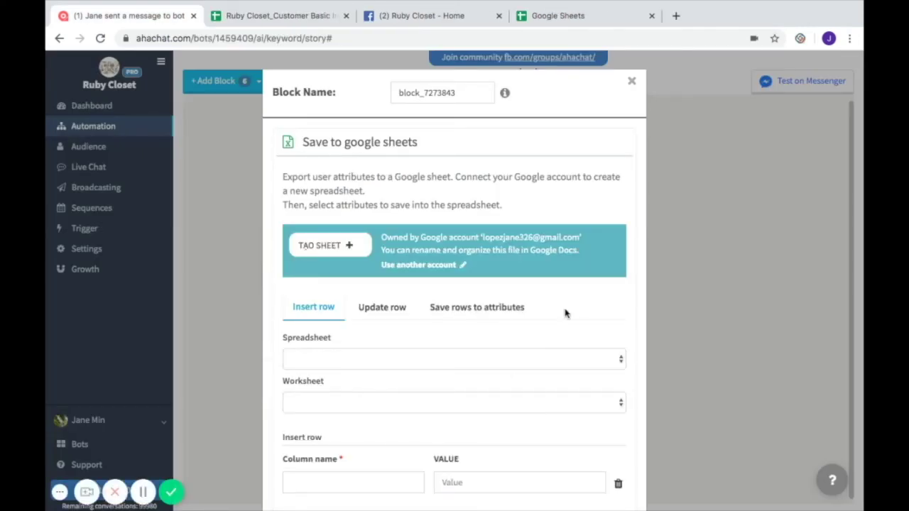
Rename the Google Sheets block to customer_info
scroll(566, 313, down, 1)
scroll(566, 314, down, 1)
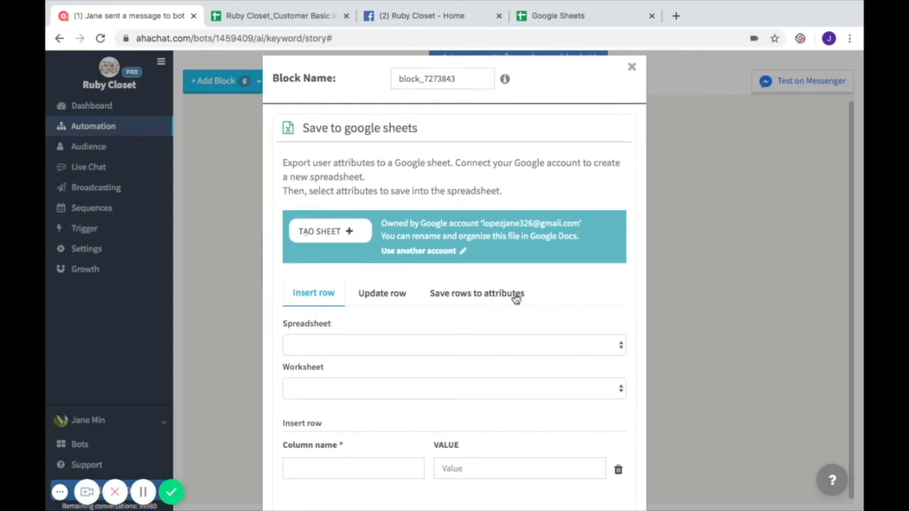
click(458, 80)
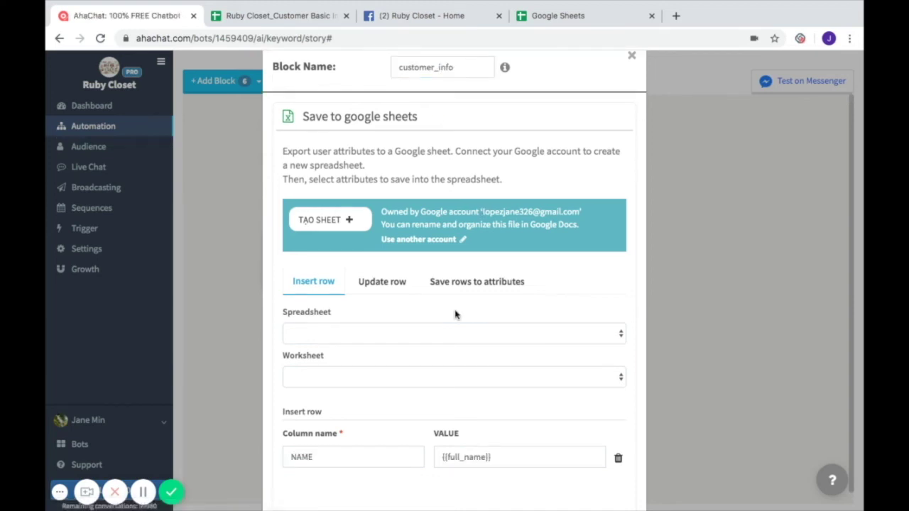
Point the block at the Details worksheet of the RubyCloset- customer_details spreadsheet
scroll(455, 315, down, 1)
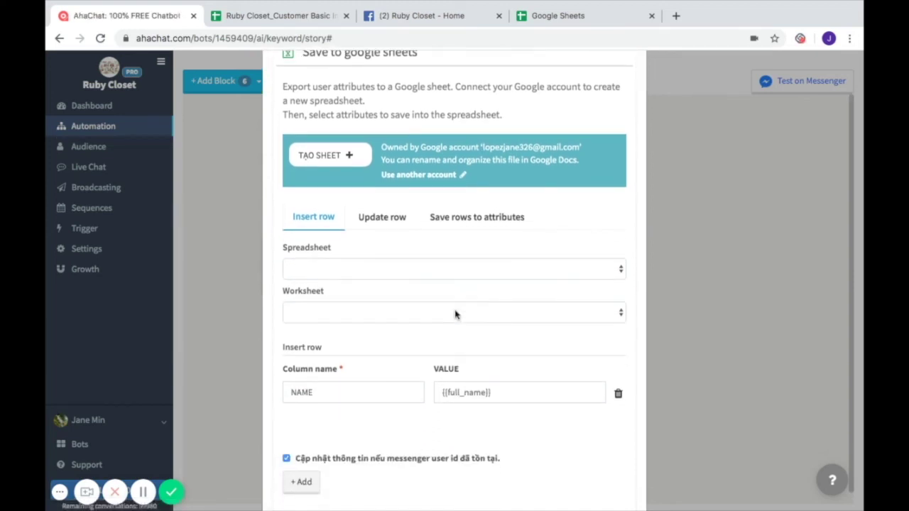
click(347, 269)
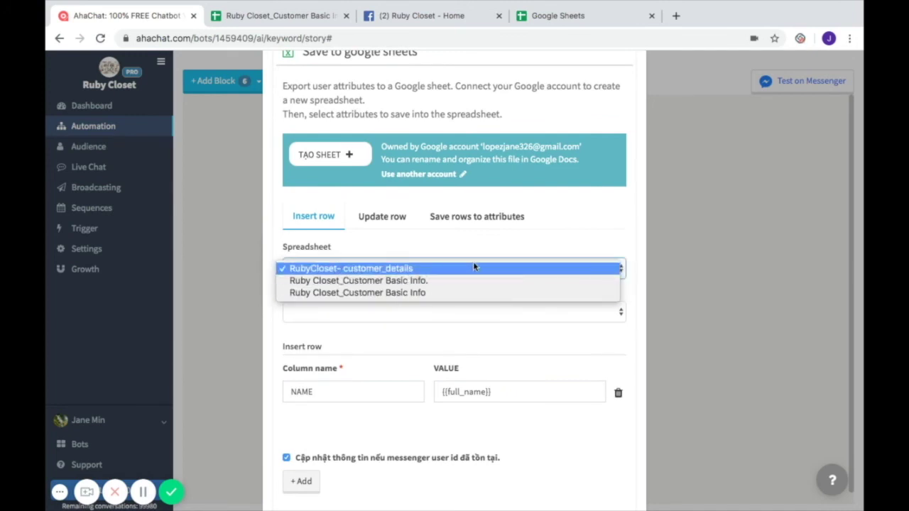
click(421, 267)
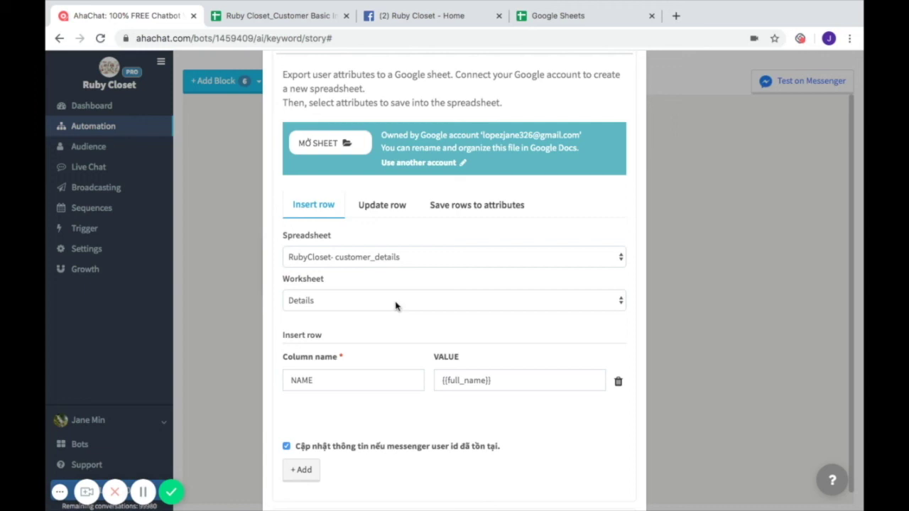
click(394, 300)
click(395, 302)
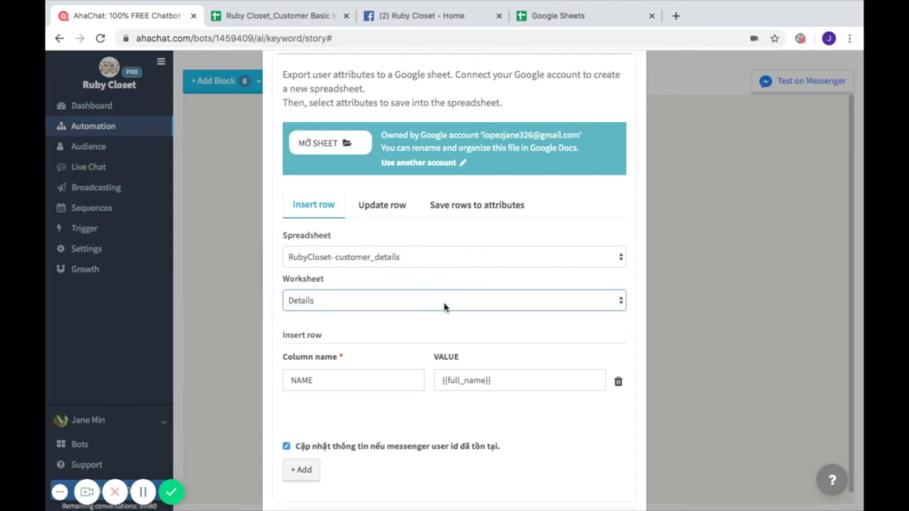
scroll(444, 307, down, 2)
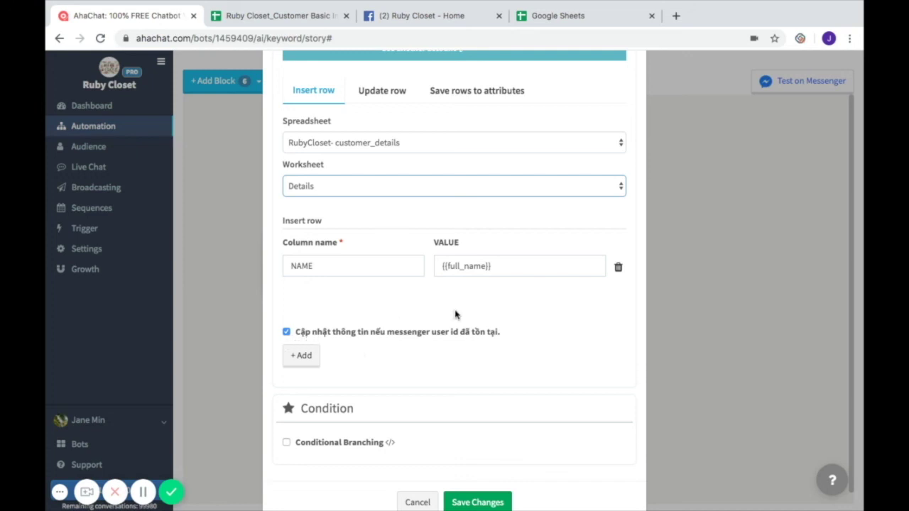
scroll(456, 315, up, 2)
click(382, 190)
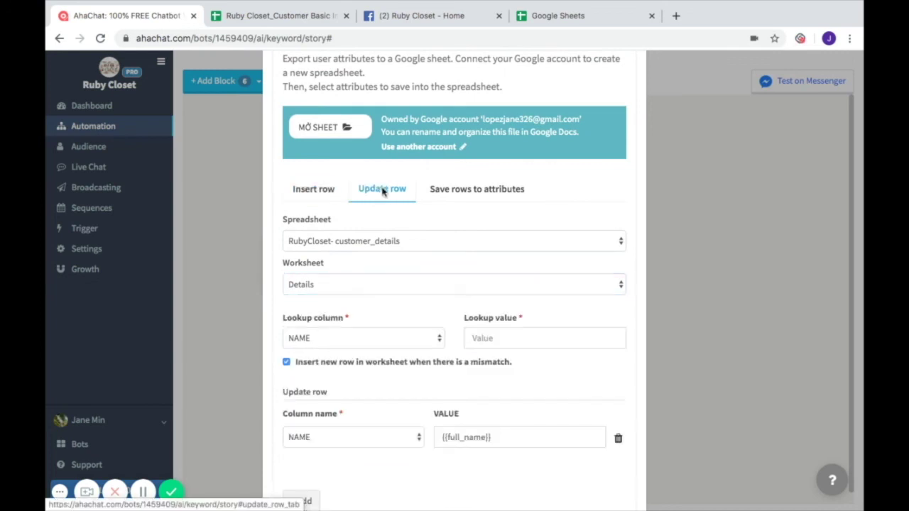
Set the Update row lookup value for column NAME to the Full Name attribute
scroll(433, 235, down, 1)
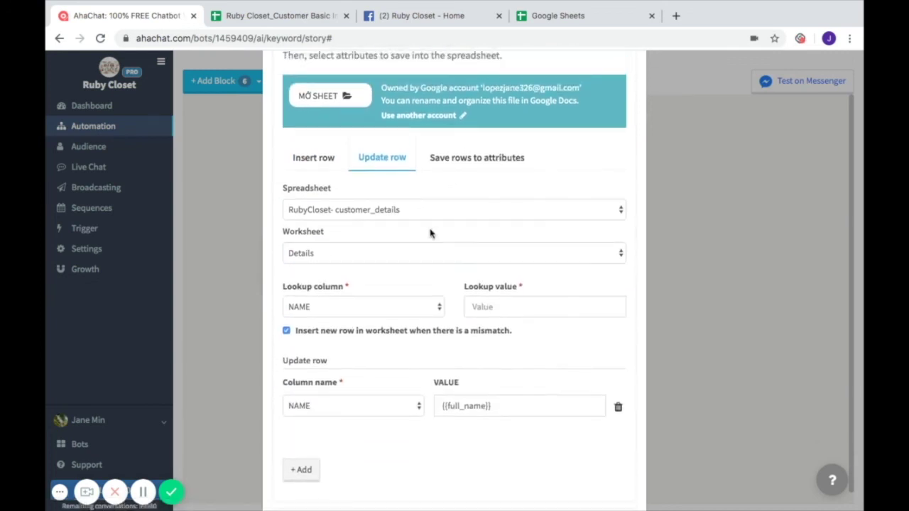
scroll(384, 160, up, 3)
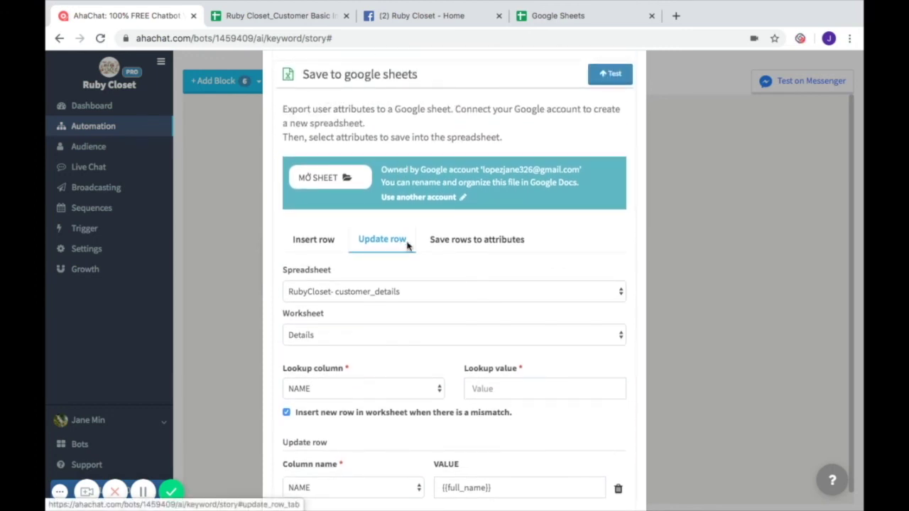
scroll(500, 301, down, 4)
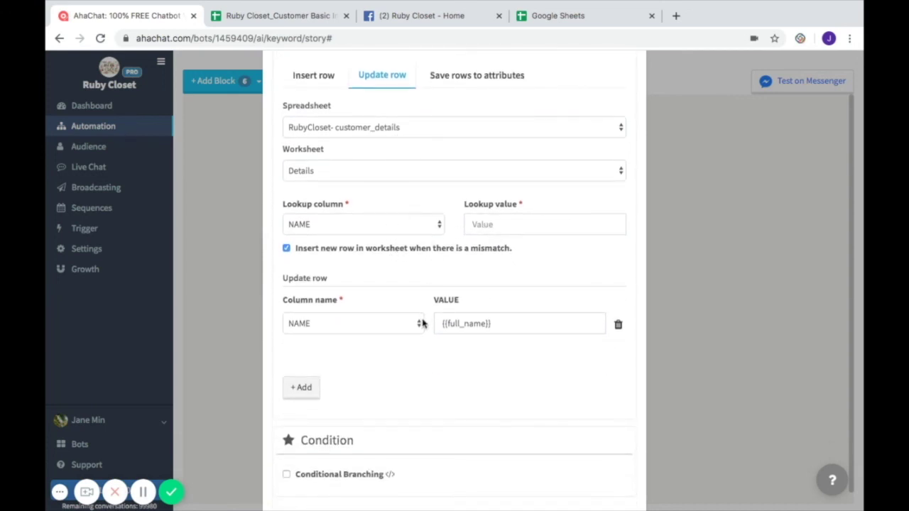
click(506, 221)
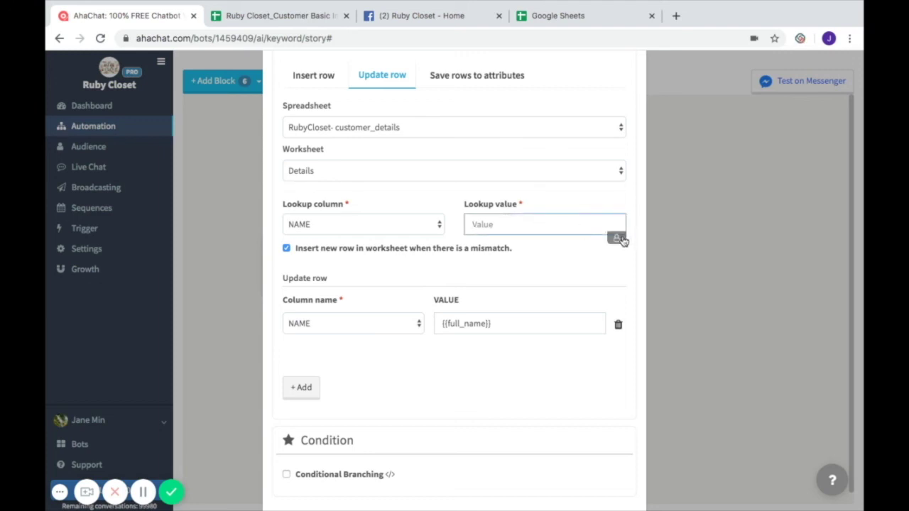
click(618, 239)
click(591, 299)
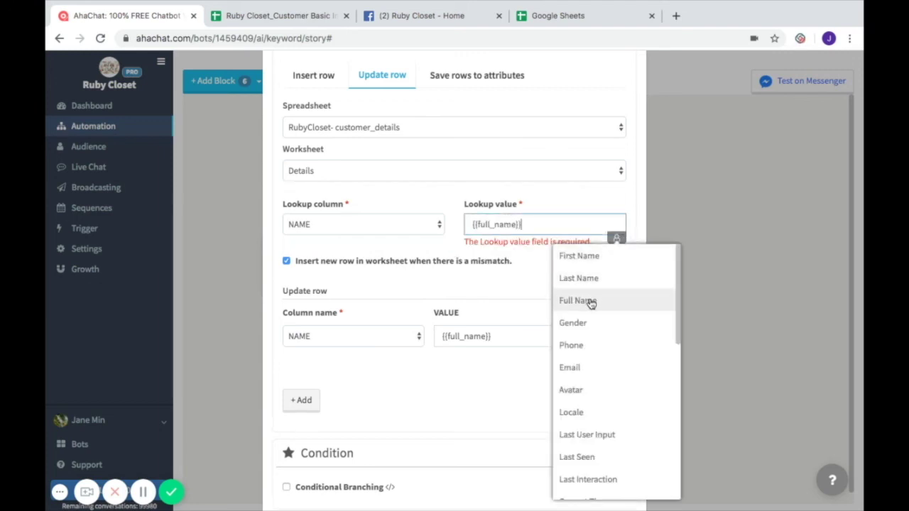
scroll(515, 284, down, 1)
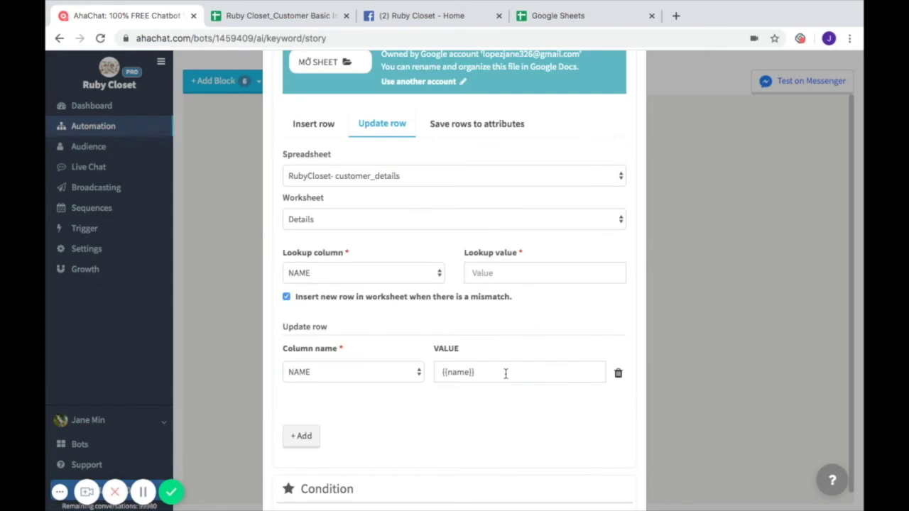
click(500, 123)
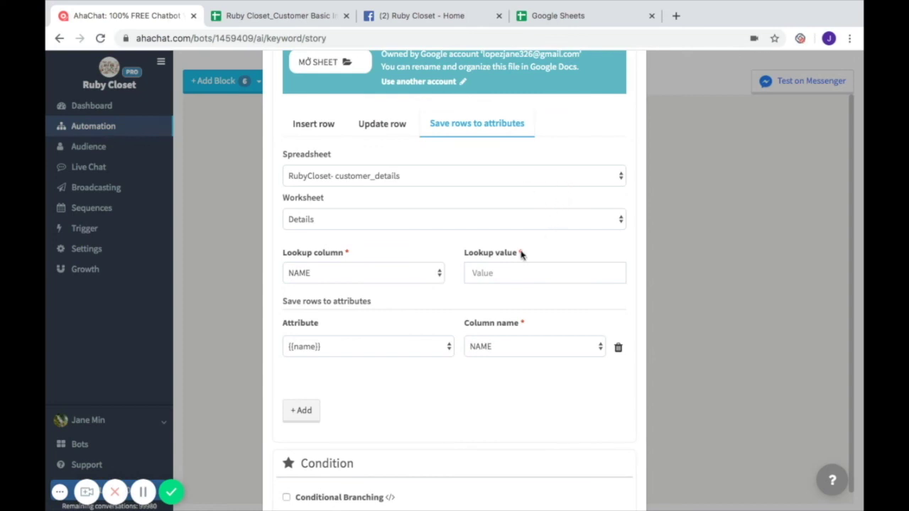
Paste {{ursp.user_name}} as the NAME lookup value and save the customer_info block
click(504, 274)
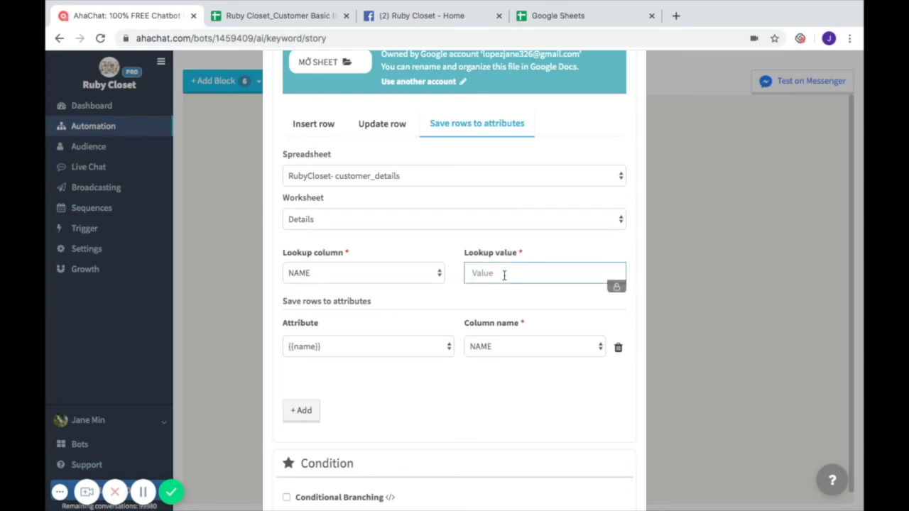
text({{ursp.user_name}})
scroll(533, 368, down, 2)
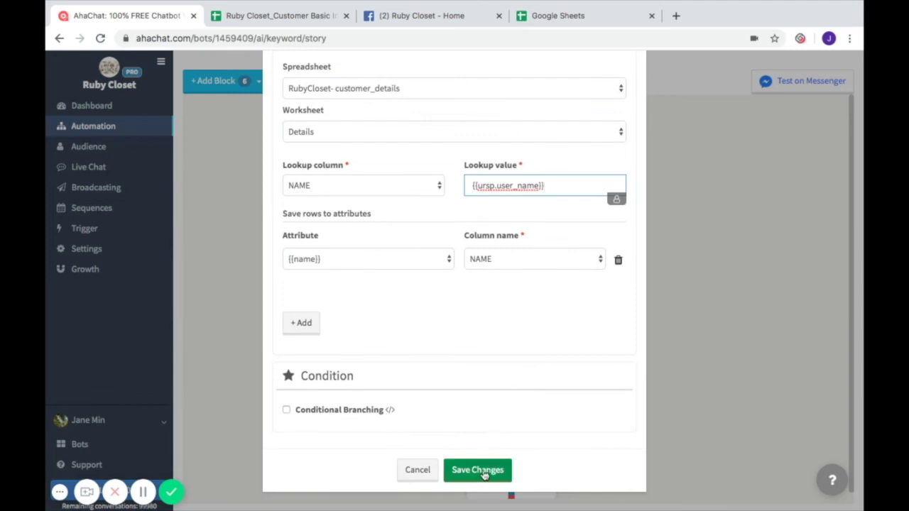
click(483, 473)
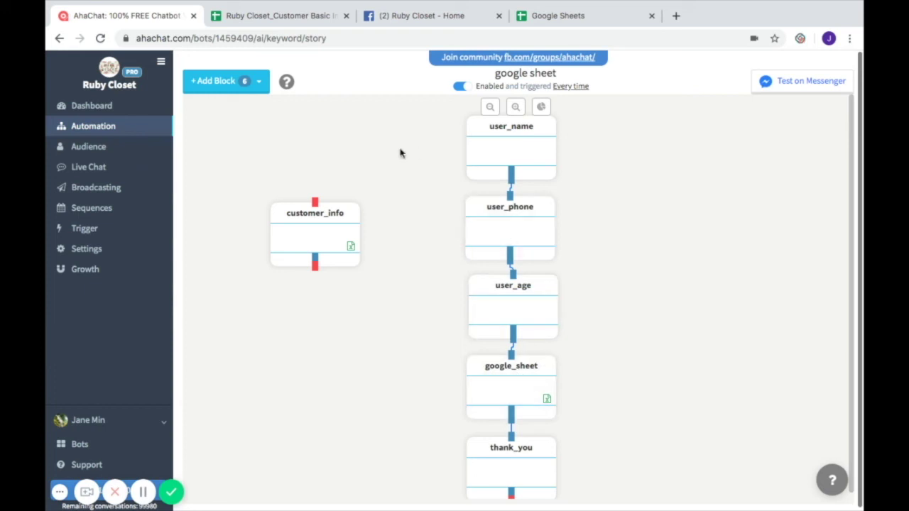
Move the customer_info block to sit left of the google_sheet block on the canvas
drag(316, 242, 375, 397)
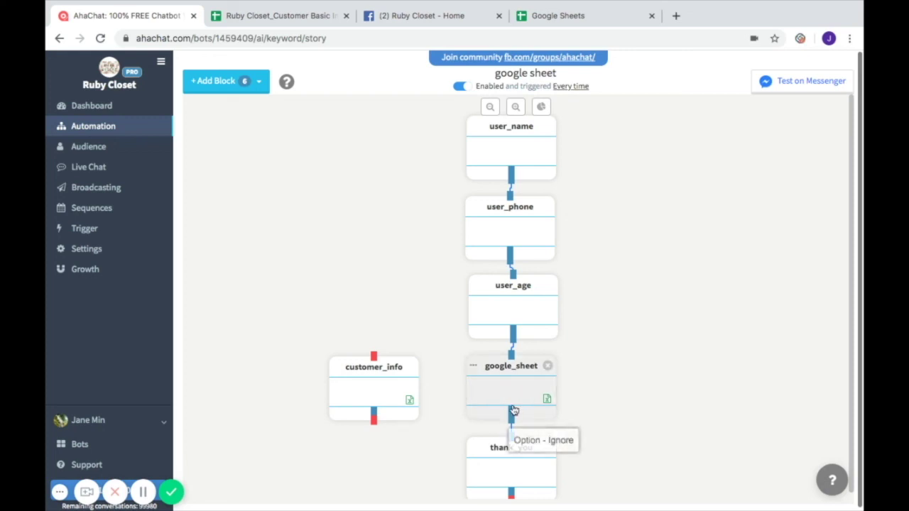
drag(381, 394, 347, 375)
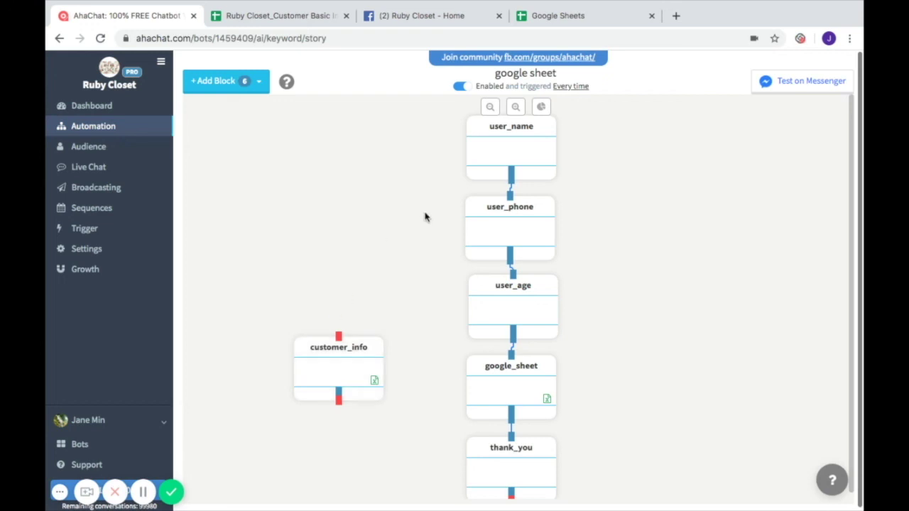